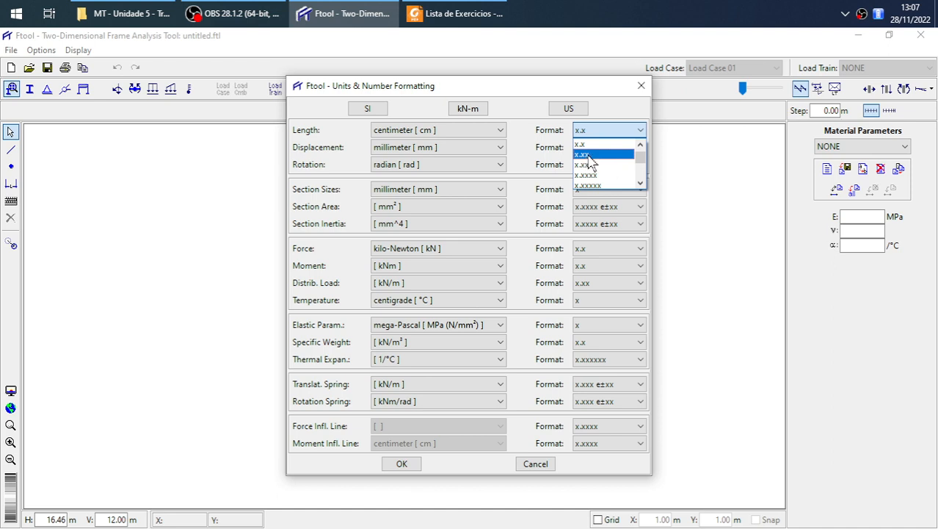
Set the length unit to meter in the units and number formatting settings
{"action": "left_click", "coordinate": [486, 134]}
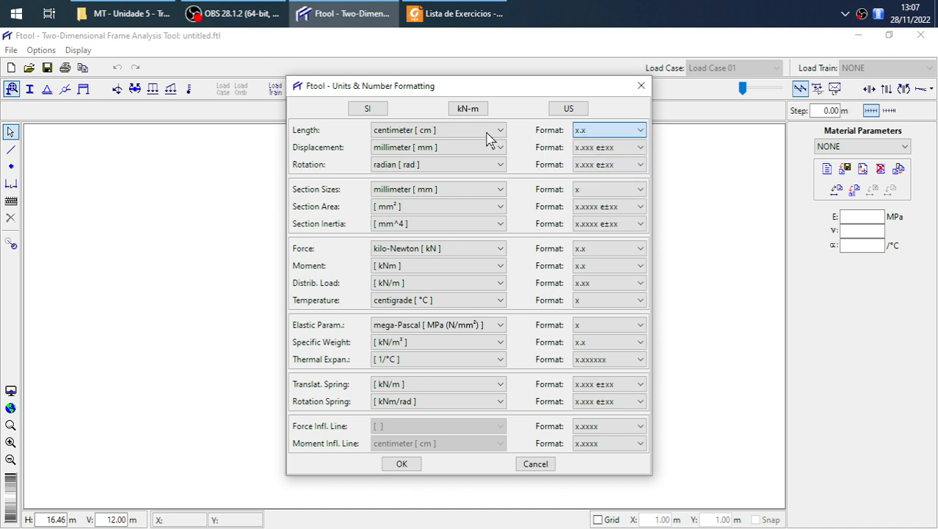
{"action": "left_click", "coordinate": [483, 130]}
{"action": "left_click", "coordinate": [433, 144]}
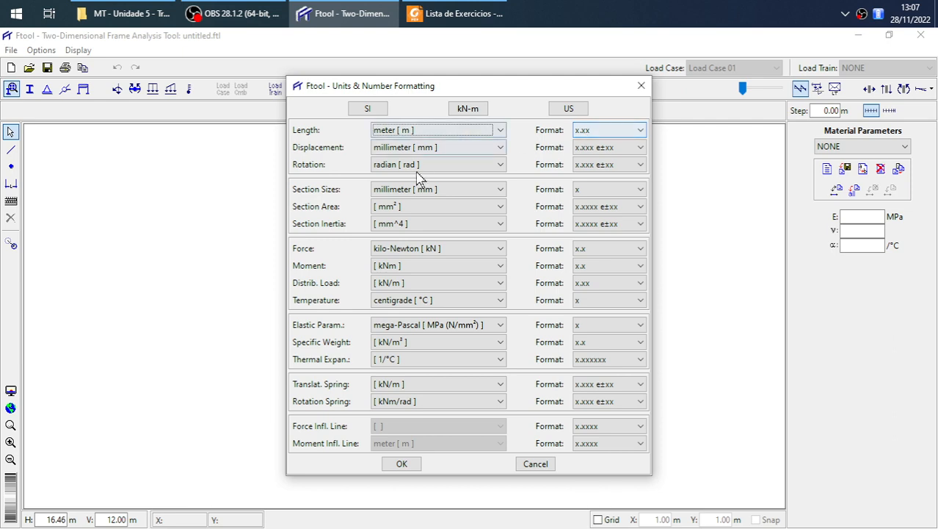
Check the truss load units in the exercise PDF, then keep the force unit as kilo-Newton with number format x.xx
{"action": "left_click", "coordinate": [456, 13]}
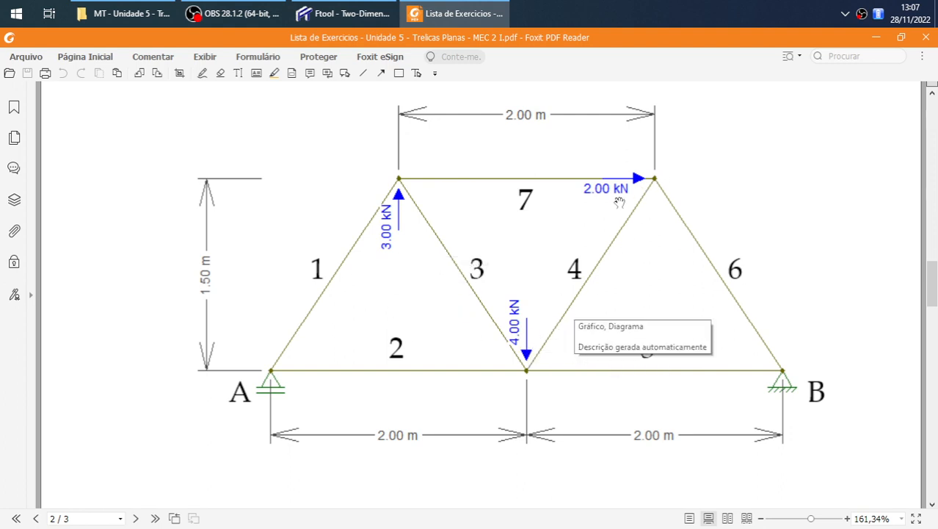
{"action": "left_click", "coordinate": [341, 14]}
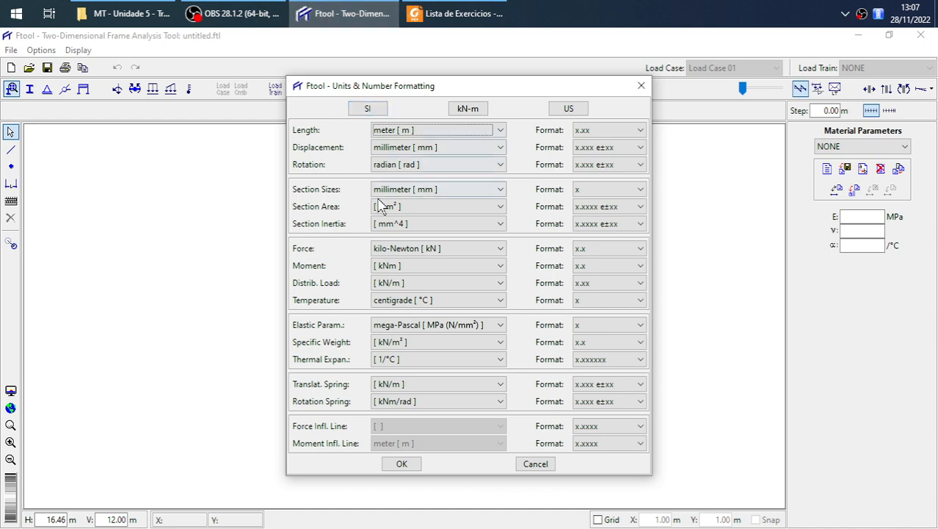
{"action": "left_click", "coordinate": [429, 252]}
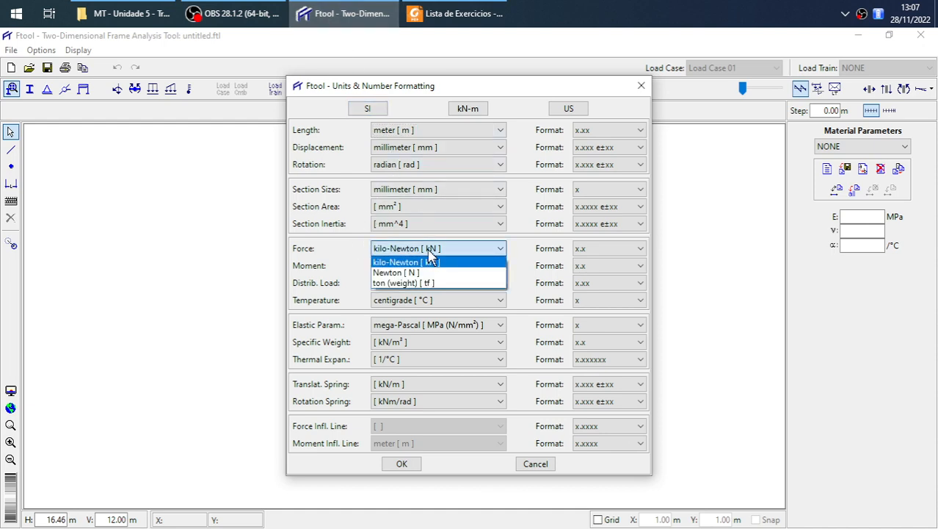
{"action": "left_click", "coordinate": [433, 251]}
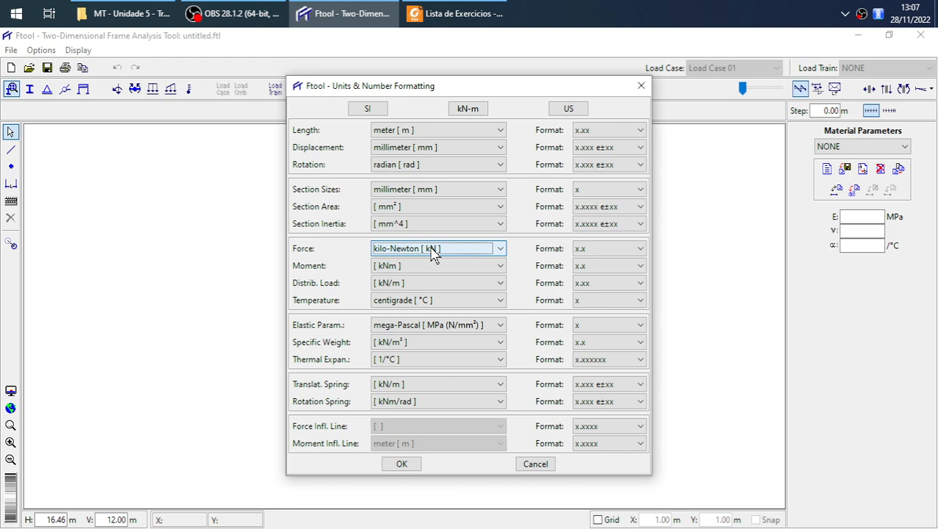
{"action": "left_click", "coordinate": [599, 252]}
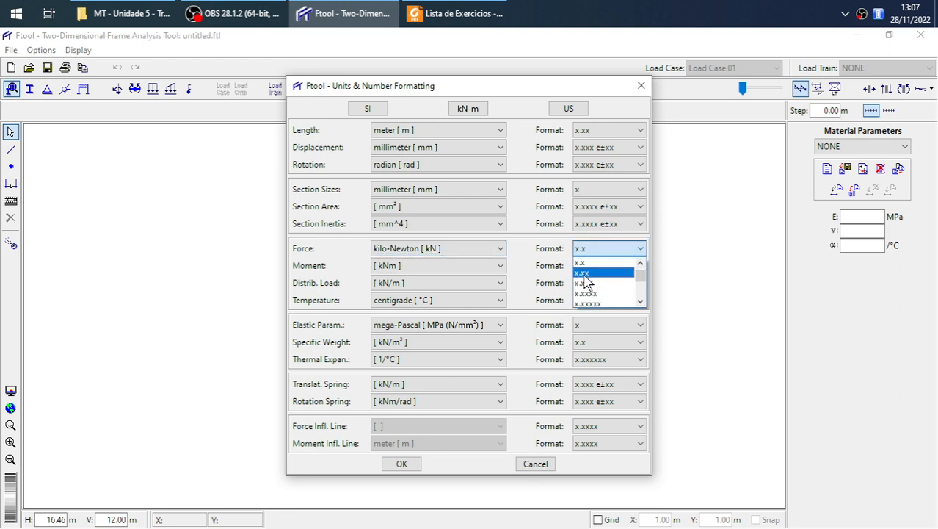
{"action": "left_click", "coordinate": [585, 274]}
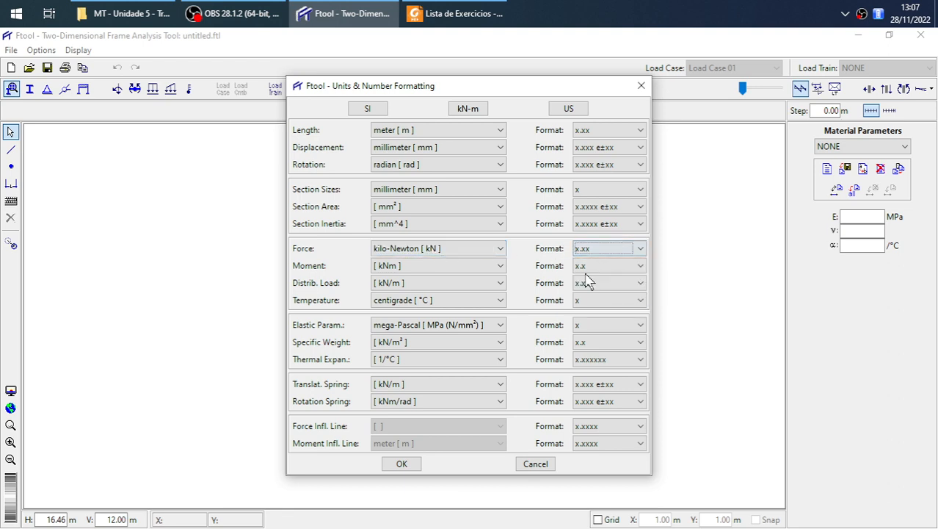
Try Newton as the force unit and look at its number format options
{"action": "left_click", "coordinate": [429, 251]}
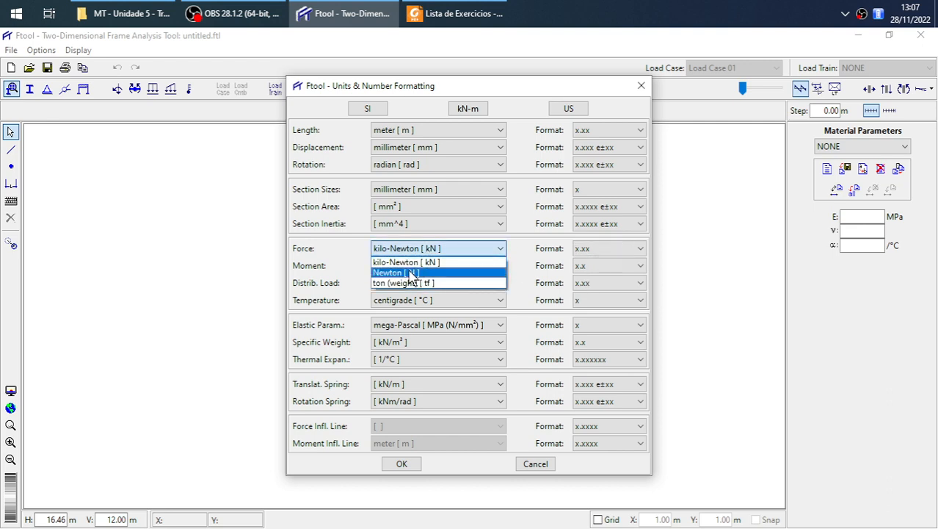
{"action": "left_click", "coordinate": [409, 274]}
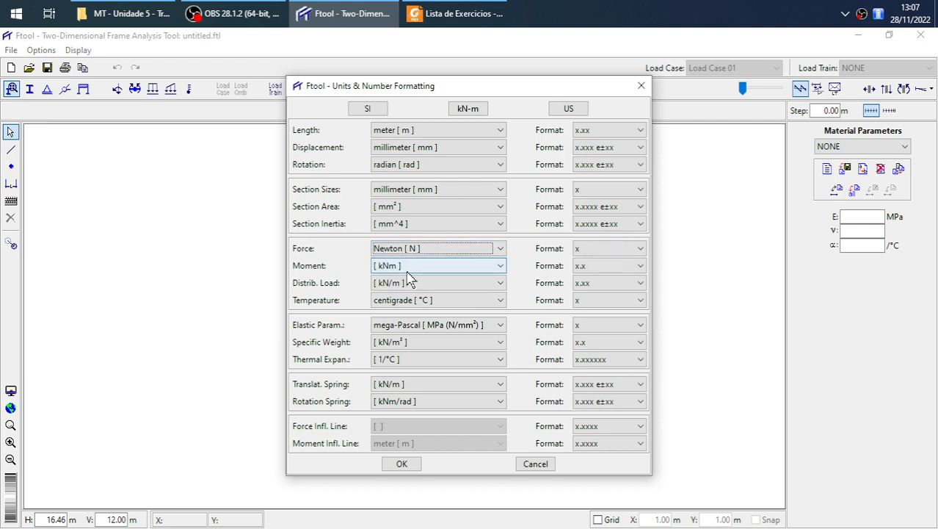
{"action": "left_click", "coordinate": [595, 251]}
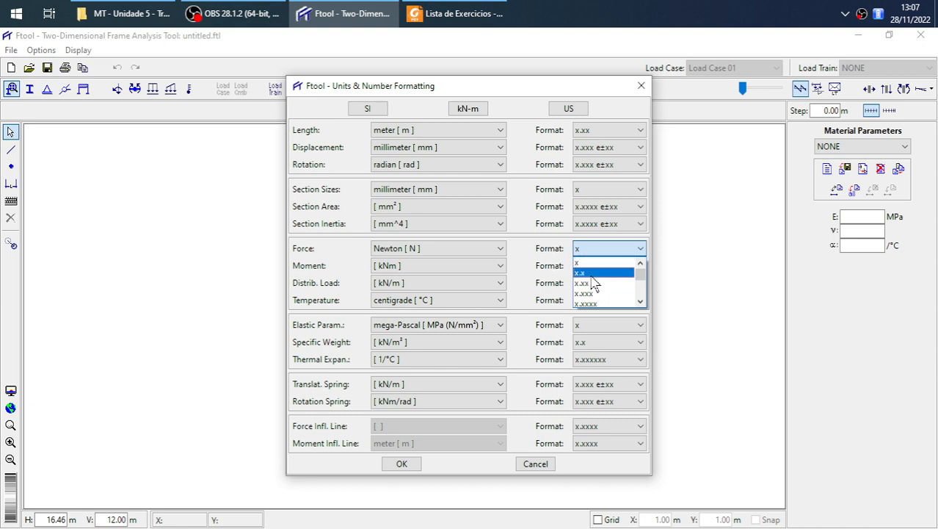
{"action": "left_click", "coordinate": [437, 245]}
Set the force unit to kilo-Newton with the number format x.xx
{"action": "left_click", "coordinate": [435, 253]}
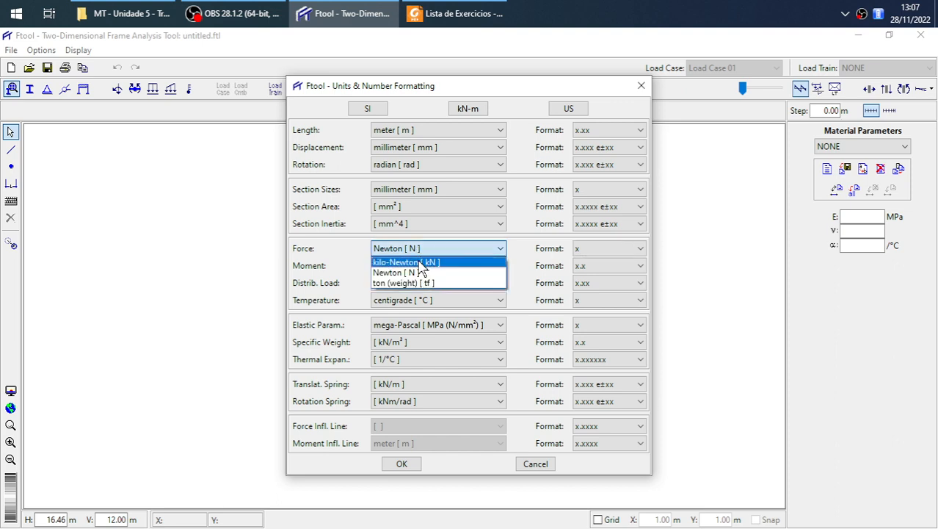
{"action": "left_click", "coordinate": [422, 267]}
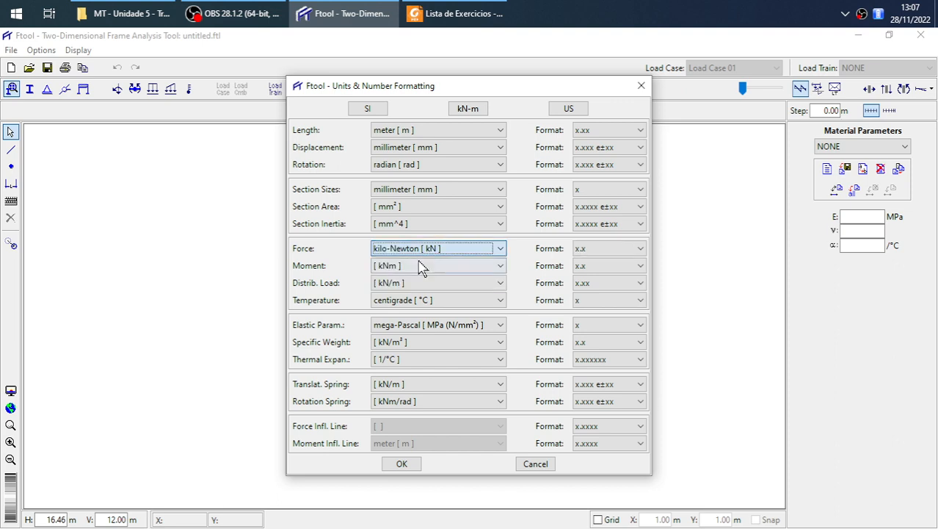
{"action": "left_click", "coordinate": [598, 250]}
{"action": "left_click", "coordinate": [592, 277]}
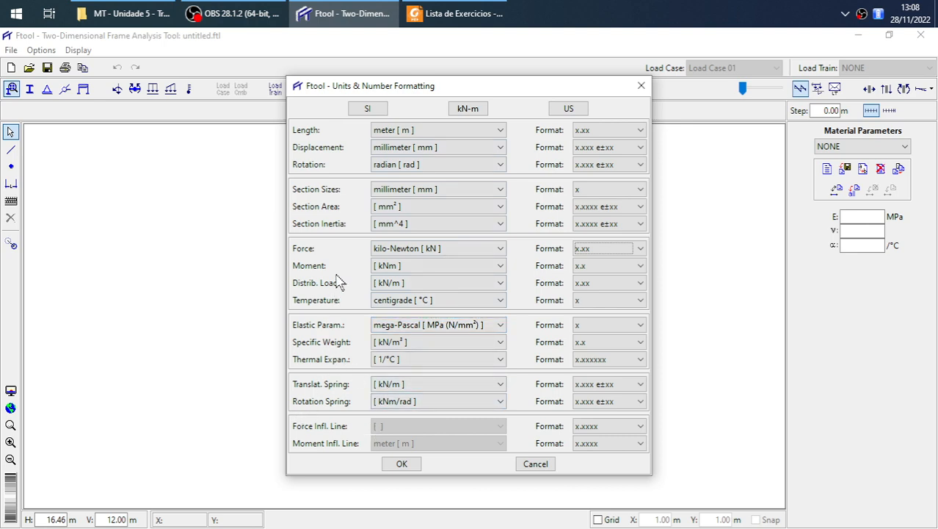
Review the moment and distributed load unit choices, keep kNm and kN/m, and apply the unit settings
{"action": "left_click", "coordinate": [416, 270]}
{"action": "left_click", "coordinate": [413, 268]}
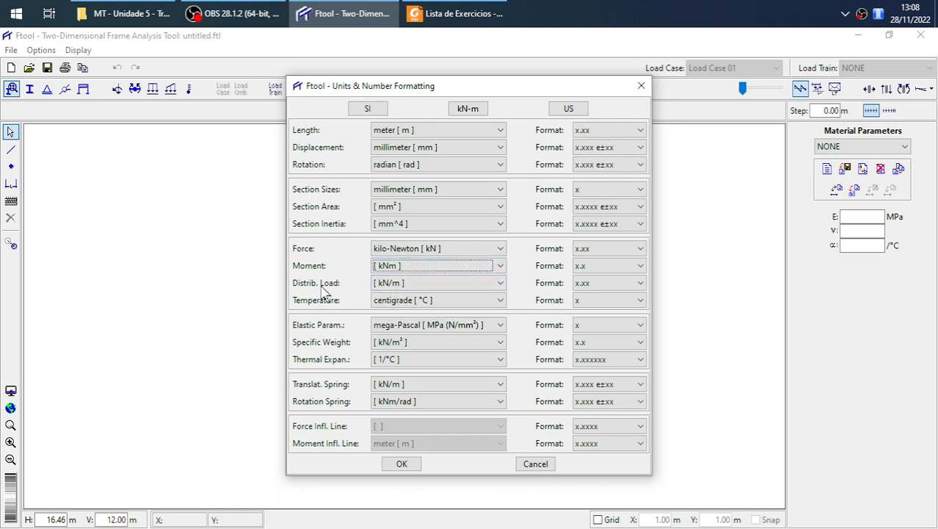
{"action": "left_click", "coordinate": [420, 286]}
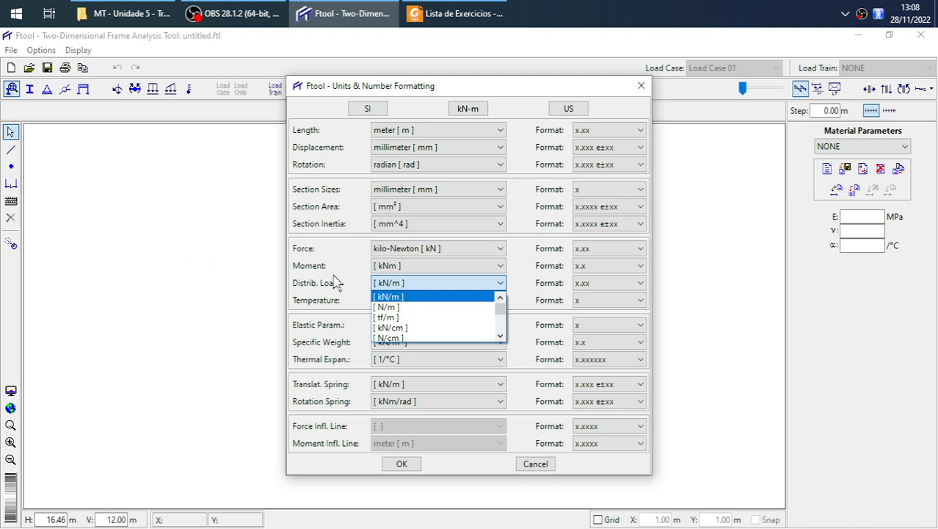
{"action": "left_click", "coordinate": [415, 288]}
{"action": "left_click", "coordinate": [407, 466]}
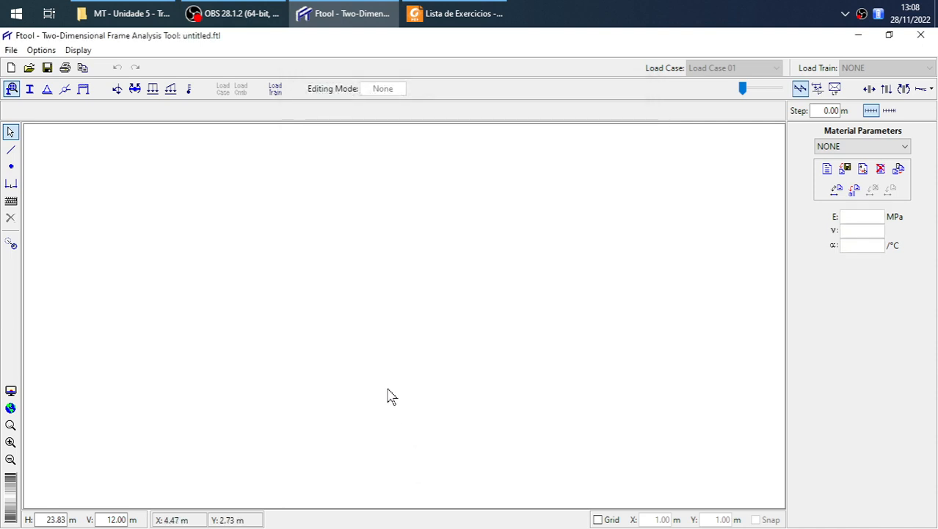
Display the drawing grid around the origin of the modelling area
{"action": "left_click", "coordinate": [598, 520]}
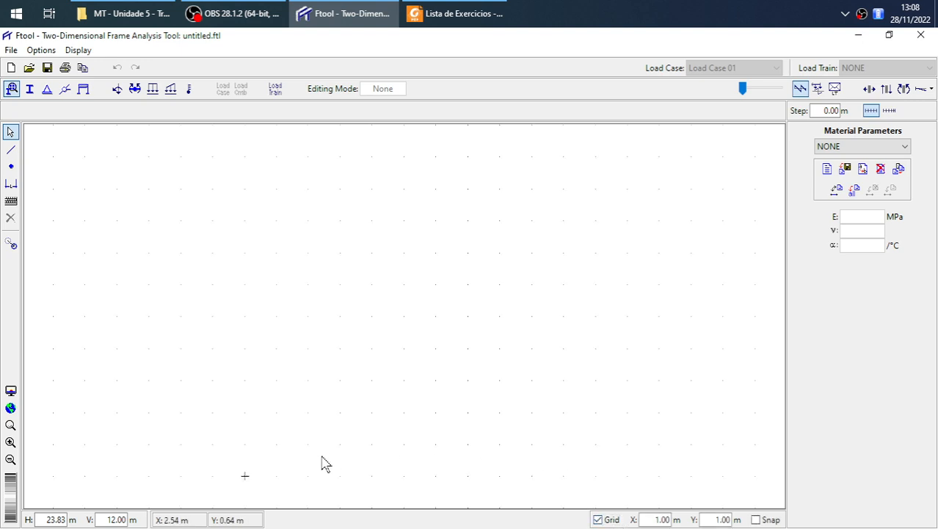
{"action": "scroll", "coordinate": [473, 455], "scroll_direction": "up", "scroll_amount": 2}
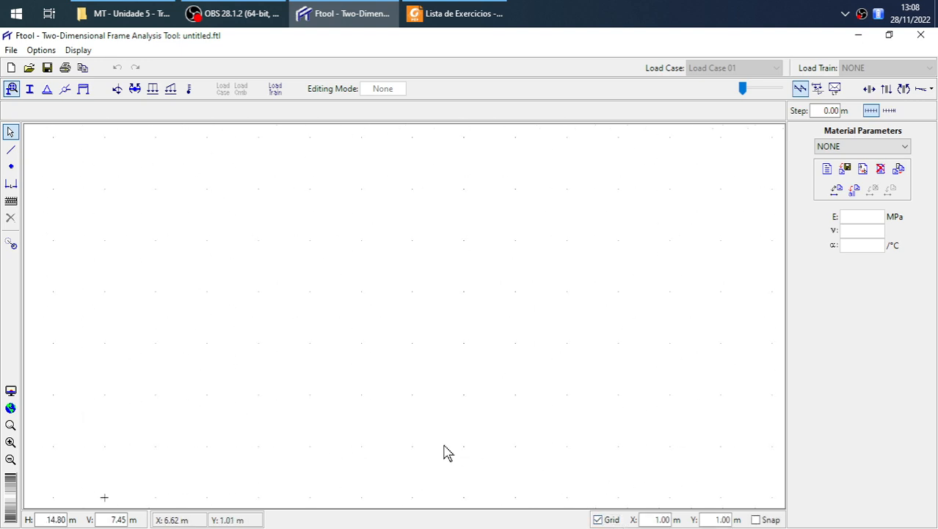
{"action": "left_click_drag", "start_coordinate": [444, 449], "coordinate": [433, 397]}
{"action": "scroll", "coordinate": [378, 450], "scroll_direction": "up", "scroll_amount": 1}
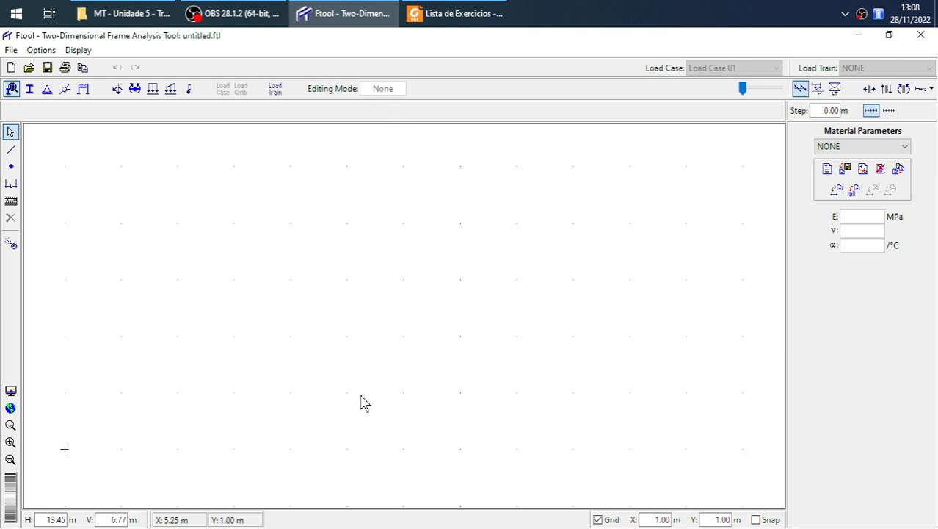
{"action": "left_click_drag", "start_coordinate": [298, 422], "coordinate": [322, 402]}
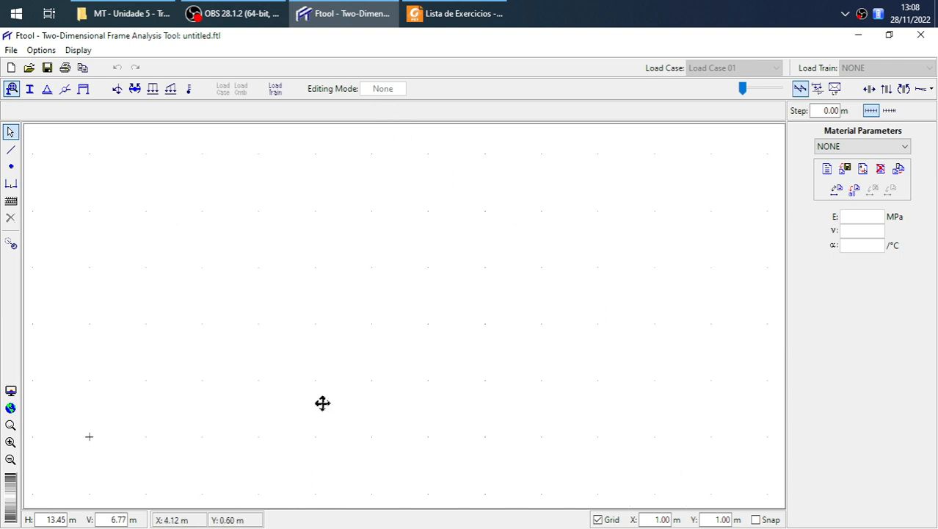
Check the truss dimensions in the exercise PDF and set the grid spacing to X 2.00 m and Y 1.50 m
{"action": "left_click", "coordinate": [470, 18]}
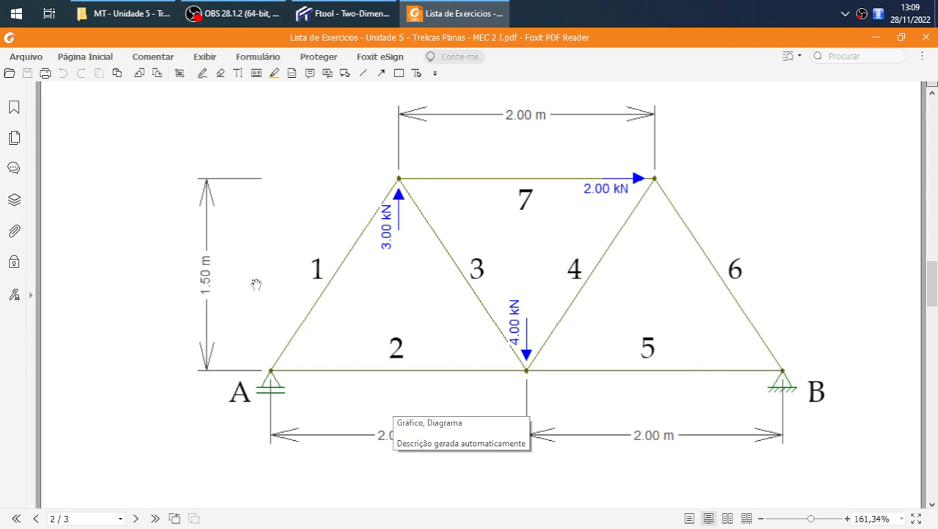
{"action": "left_click", "coordinate": [330, 16]}
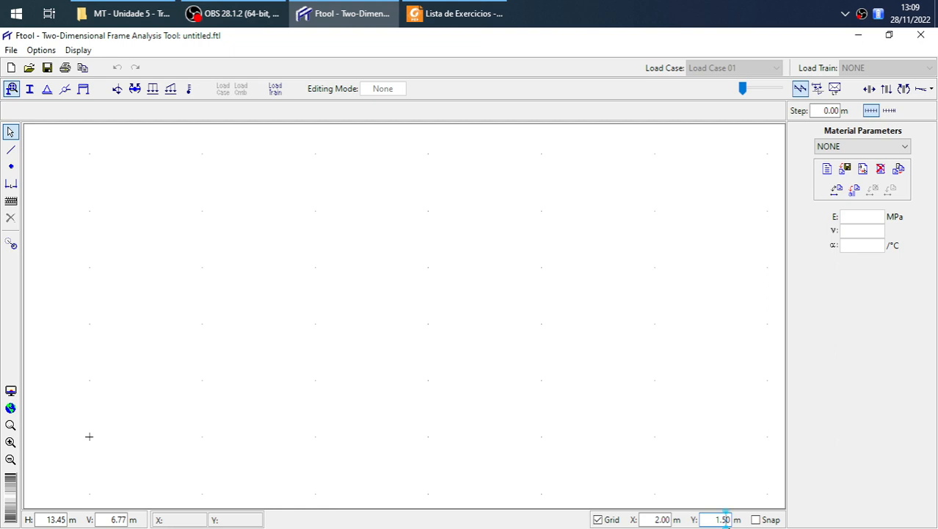
{"action": "key", "text": "Return"}
{"action": "scroll", "coordinate": [238, 346], "scroll_direction": "down", "scroll_amount": 2}
{"action": "scroll", "coordinate": [356, 390], "scroll_direction": "up", "scroll_amount": 5}
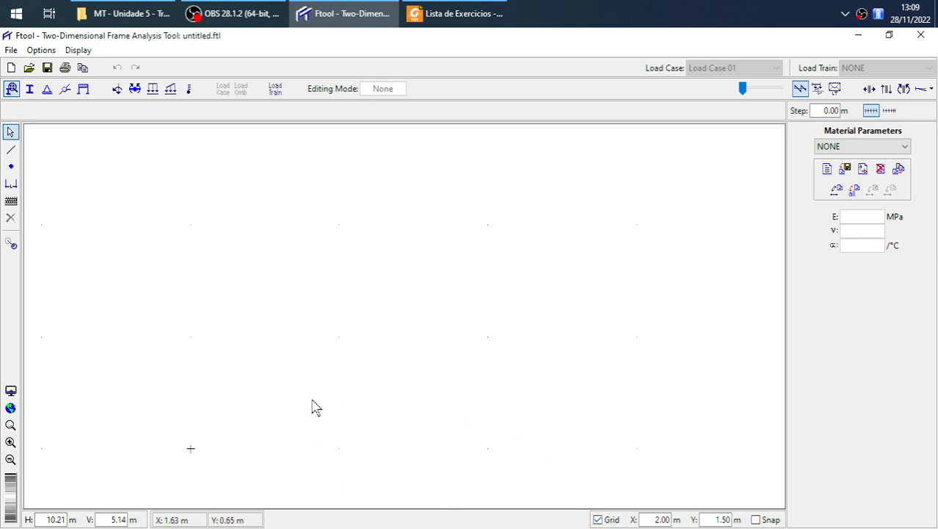
{"action": "left_click_drag", "start_coordinate": [314, 405], "coordinate": [252, 401]}
Consult the exercise truss, turn grid snapping off, and insert the first bottom horizontal member from (0.00, 0.00) to (2.00, 0.00) m
{"action": "left_click", "coordinate": [457, 14]}
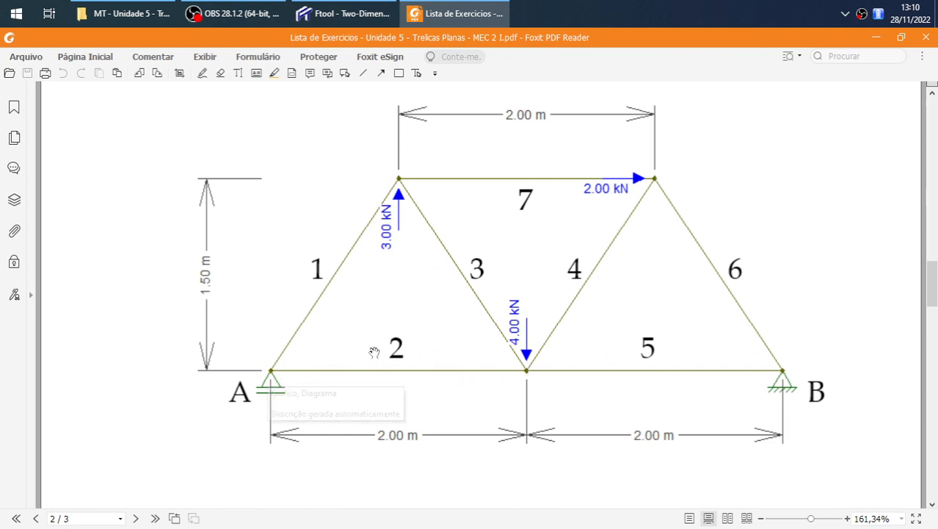
{"action": "left_click", "coordinate": [342, 19]}
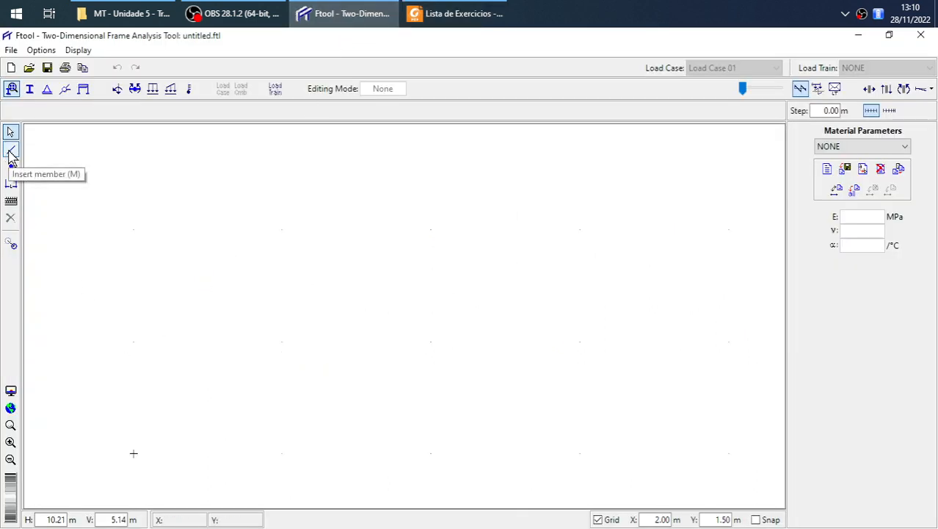
{"action": "left_click", "coordinate": [11, 152]}
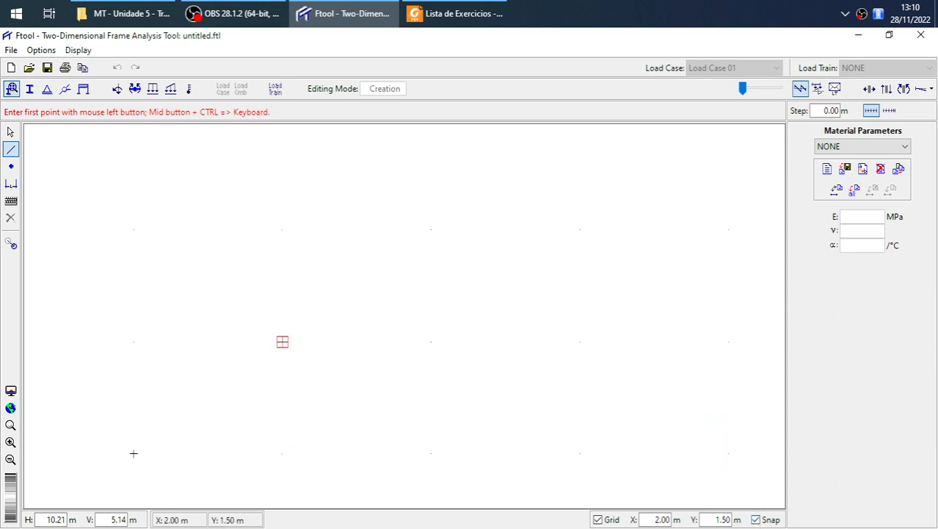
{"action": "left_click", "coordinate": [769, 520]}
{"action": "left_click", "coordinate": [133, 453]}
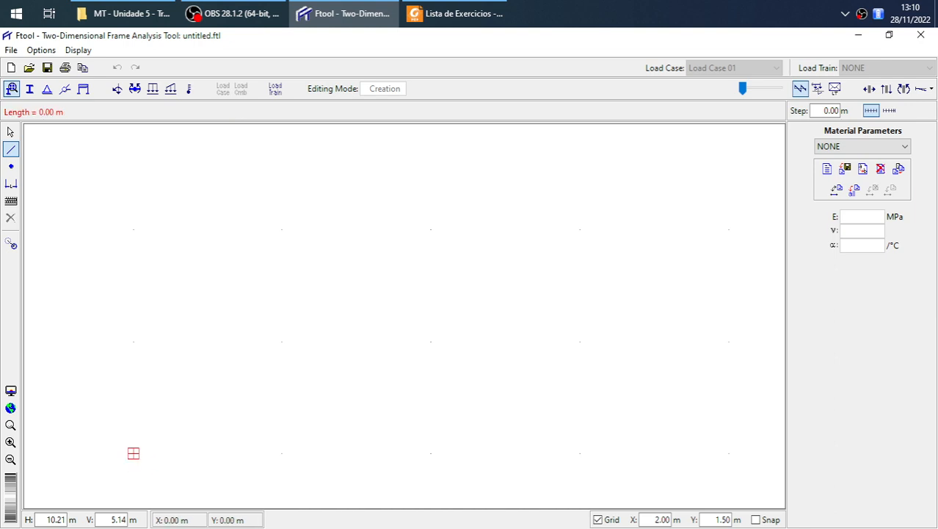
{"action": "left_click", "coordinate": [283, 453]}
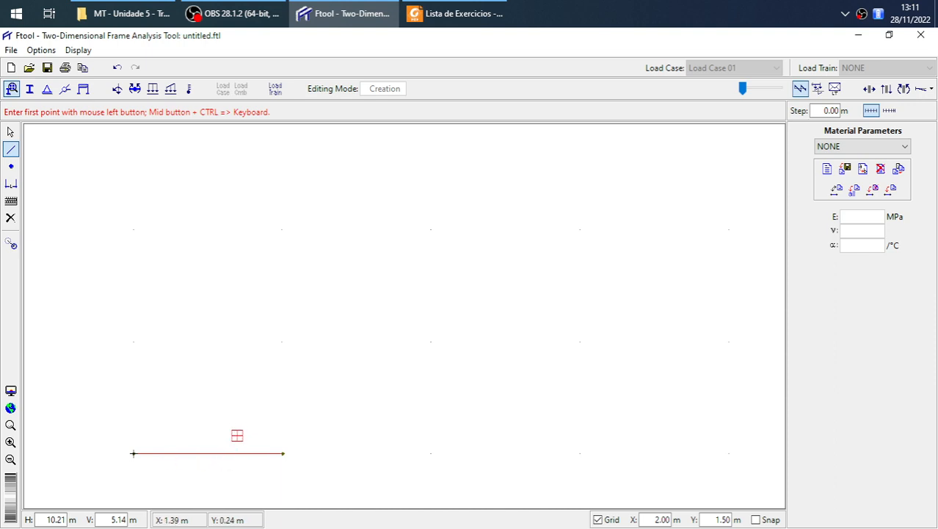
Insert the second bottom horizontal member from the node at (2.00, 0.00) to (4.00, 0.00) m
{"action": "scroll", "coordinate": [234, 420], "scroll_direction": "up", "scroll_amount": 2}
{"action": "left_click_drag", "start_coordinate": [247, 431], "coordinate": [253, 405]}
{"action": "scroll", "coordinate": [261, 405], "scroll_direction": "up", "scroll_amount": 1}
{"action": "scroll", "coordinate": [261, 405], "scroll_direction": "down", "scroll_amount": 2}
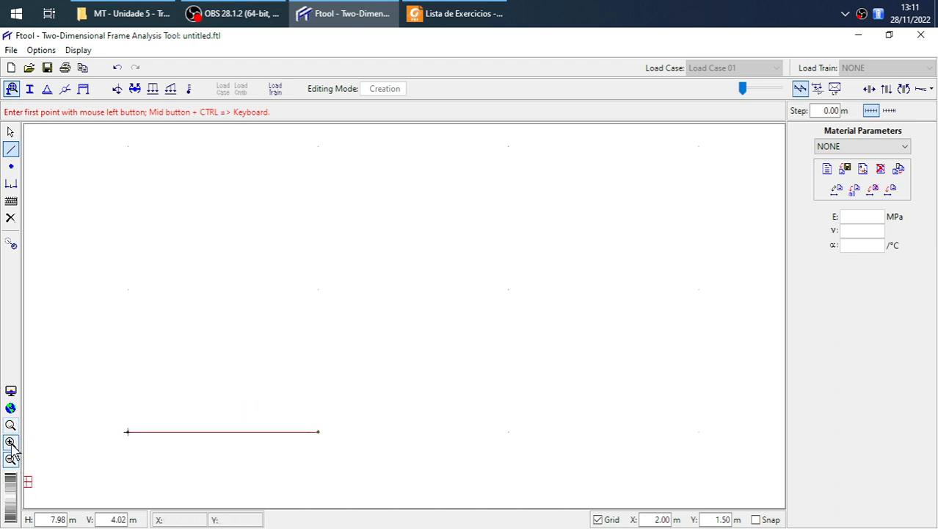
{"action": "scroll", "coordinate": [333, 446], "scroll_direction": "up", "scroll_amount": 1}
{"action": "left_click_drag", "start_coordinate": [302, 379], "coordinate": [298, 333]}
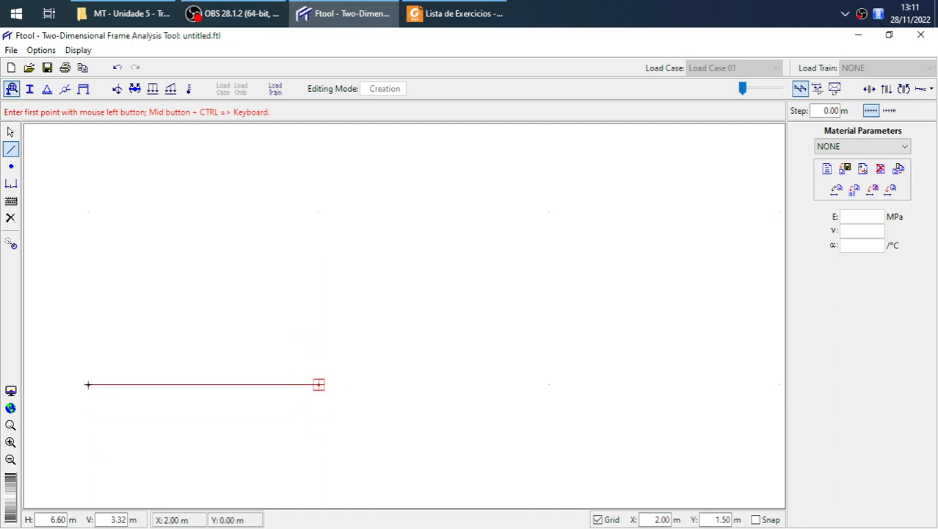
{"action": "left_click", "coordinate": [319, 384]}
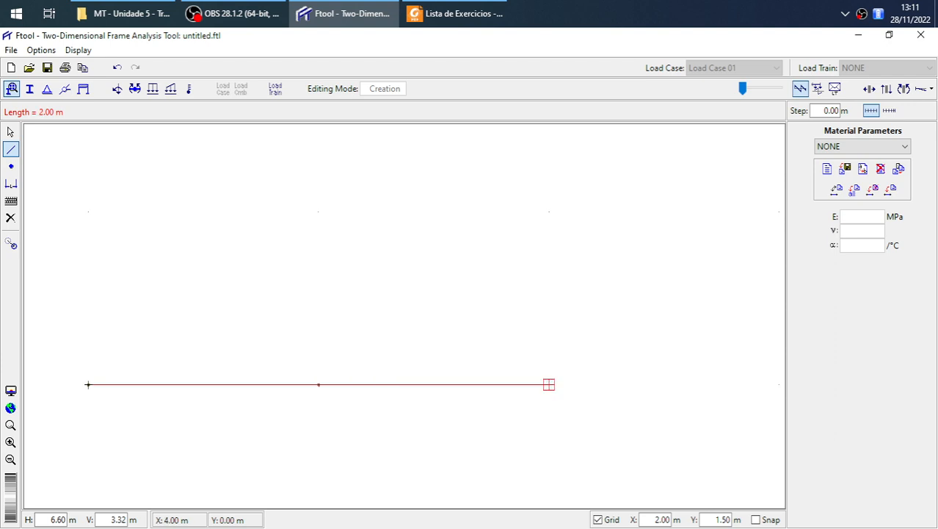
{"action": "left_click", "coordinate": [549, 384]}
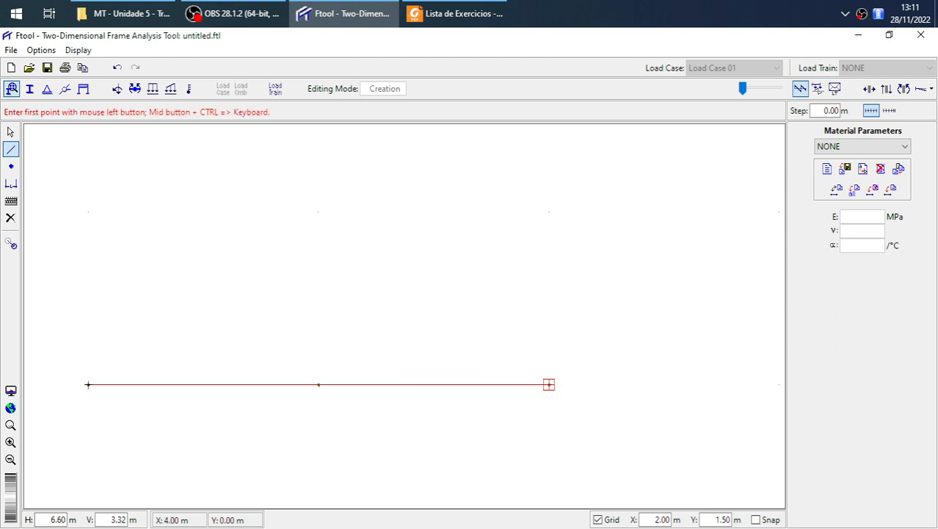
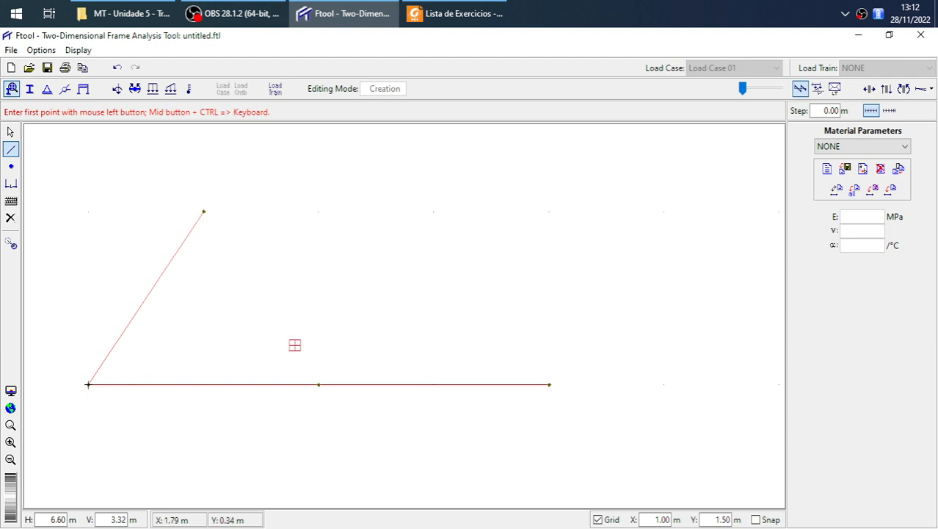
Insert three diagonal members: (2.00, 0.00) to (1.00, 1.50), (4.00, 0.00) to (3.00, 1.50), and (3.00, 1.50) to (2.00, 0.00) m
{"action": "left_click", "coordinate": [318, 384]}
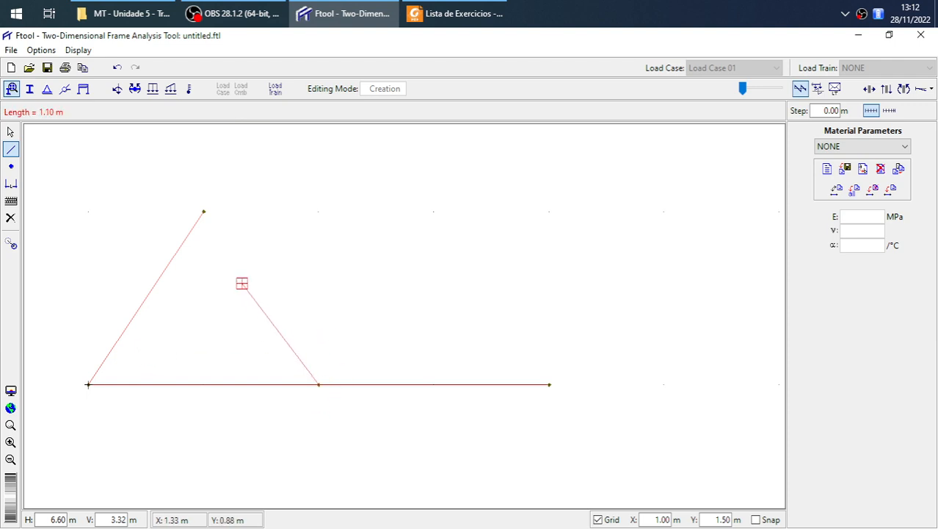
{"action": "left_click", "coordinate": [203, 213]}
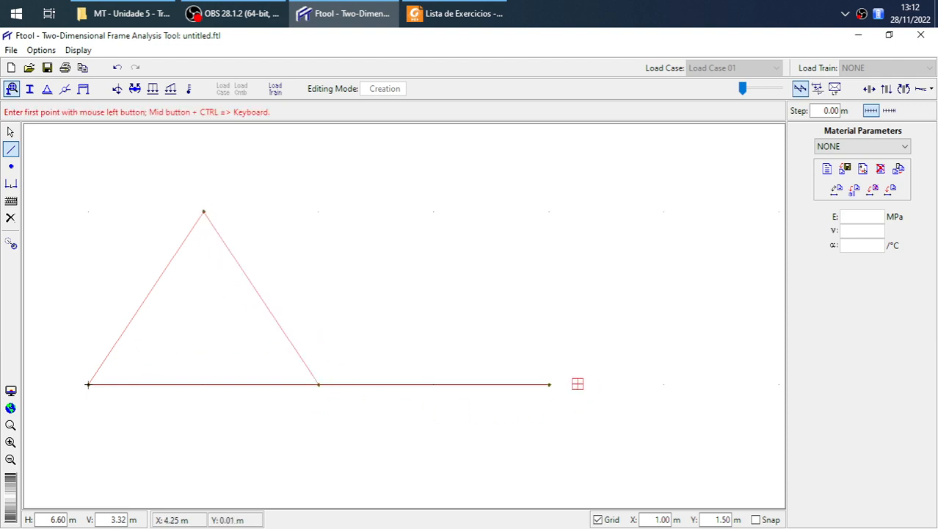
{"action": "left_click", "coordinate": [549, 384]}
{"action": "left_click", "coordinate": [434, 212]}
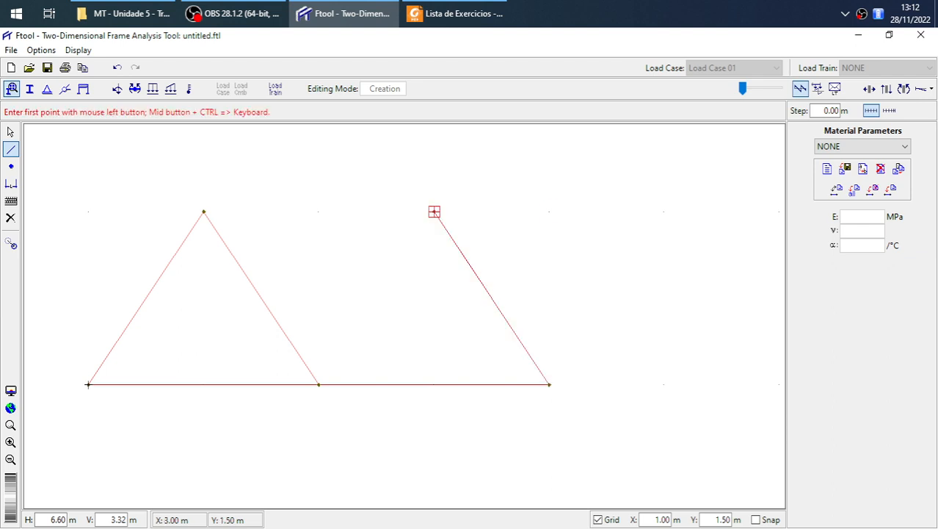
{"action": "left_click", "coordinate": [434, 211]}
{"action": "left_click", "coordinate": [319, 384]}
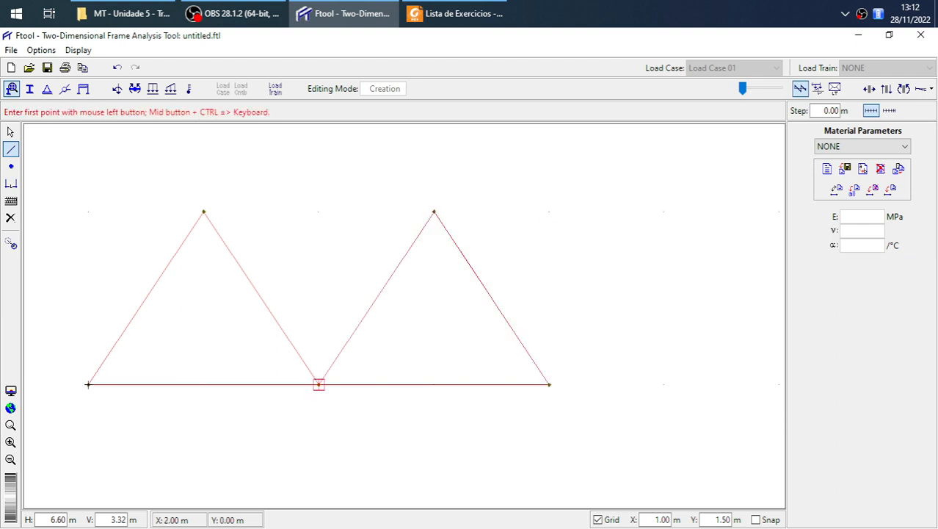
Insert the top horizontal member between (3.00, 1.50) and (1.00, 1.50) m, end member insertion, and compare the truss with the exercise PDF
{"action": "left_click", "coordinate": [434, 212]}
{"action": "left_click", "coordinate": [204, 211]}
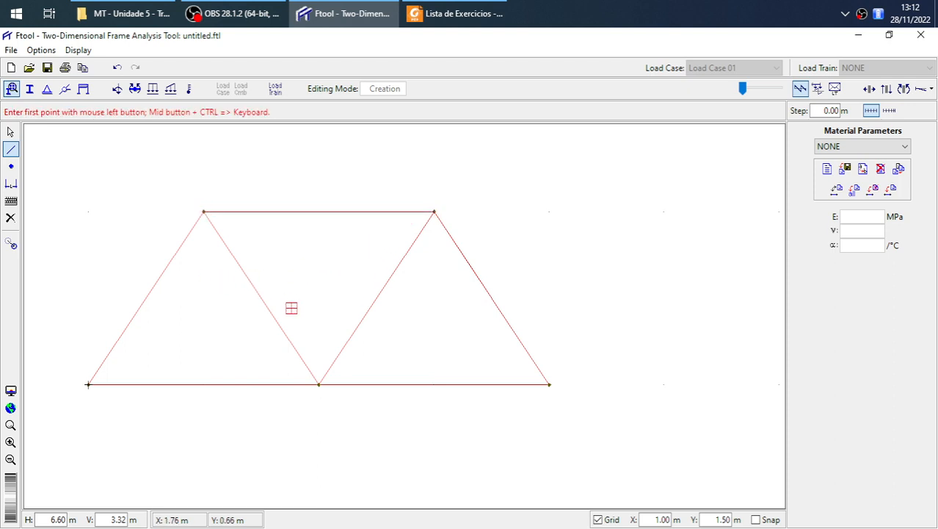
{"action": "left_click_drag", "start_coordinate": [314, 289], "coordinate": [388, 288]}
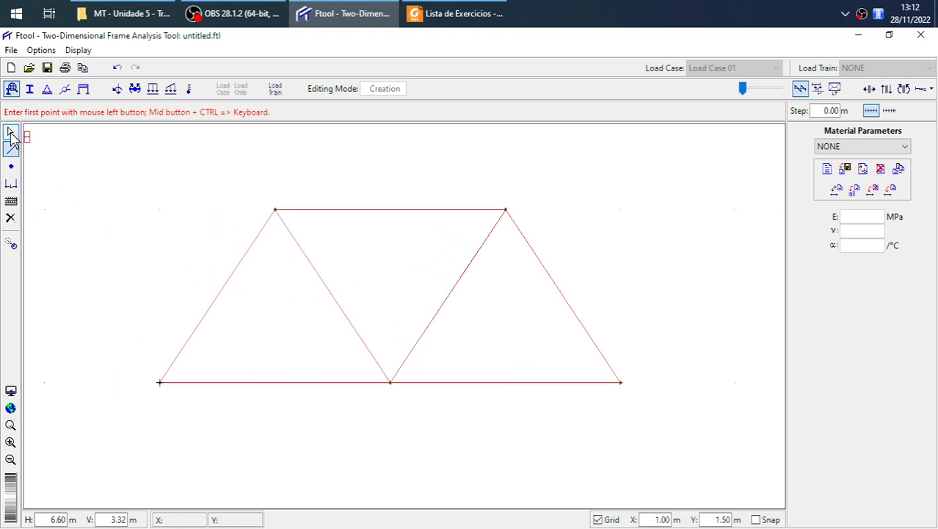
{"action": "left_click", "coordinate": [10, 131]}
{"action": "left_click", "coordinate": [185, 255]}
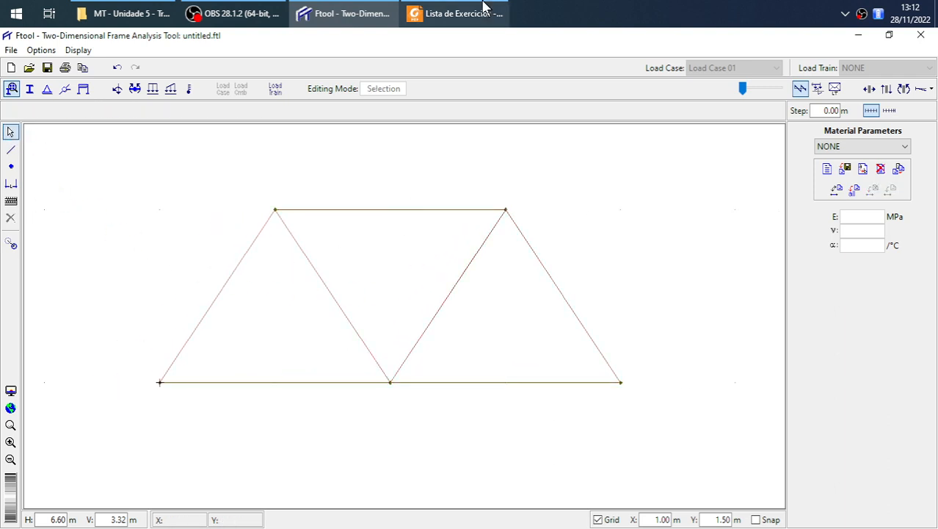
{"action": "left_click", "coordinate": [464, 16]}
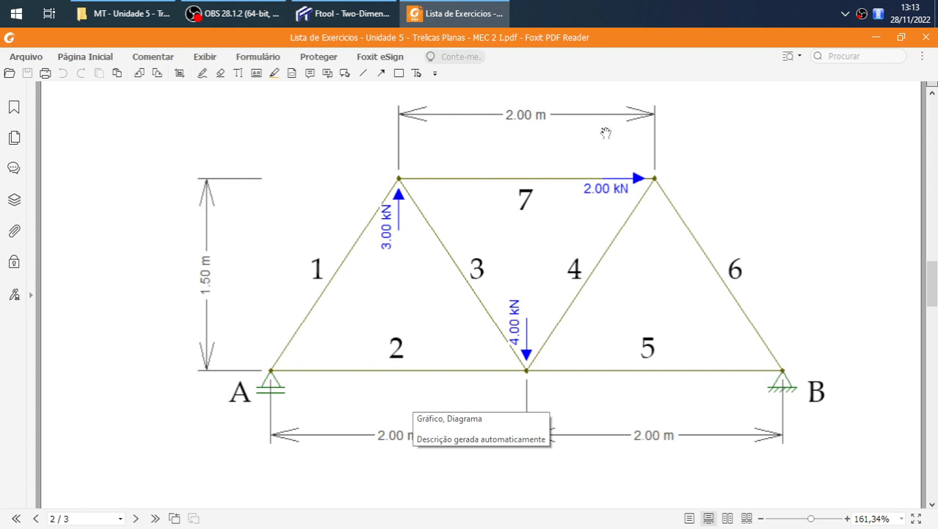
{"action": "mouse_move", "coordinate": [474, 17]}
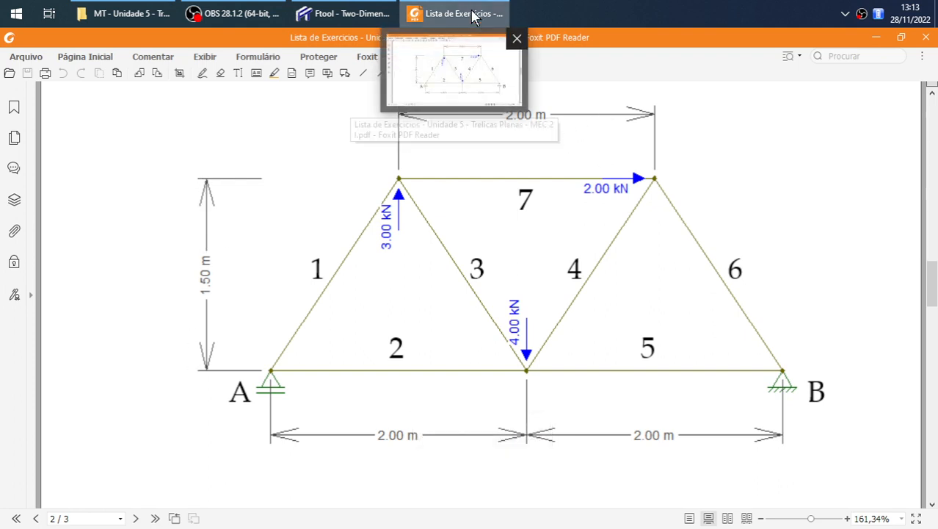
{"action": "left_click", "coordinate": [474, 16]}
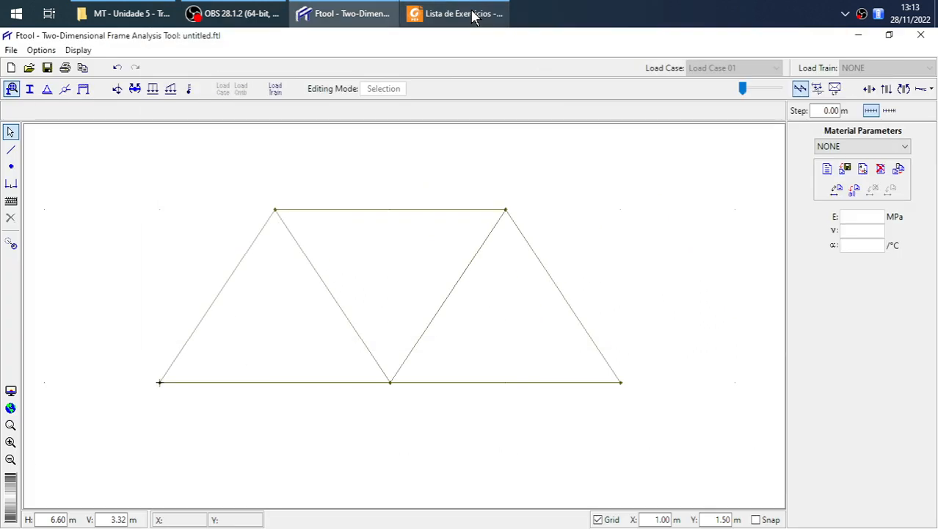
Check the supports in the exercise PDF and assign the node at (0.00, 0.00) free X displacement, fixed Y displacement and free Z rotation
{"action": "left_click", "coordinate": [48, 94]}
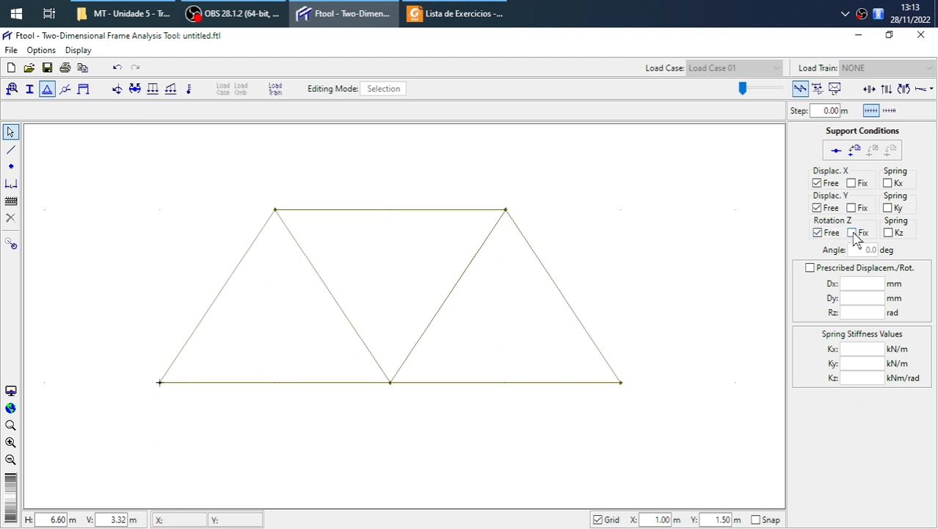
{"action": "left_click", "coordinate": [852, 182]}
{"action": "left_click", "coordinate": [851, 208]}
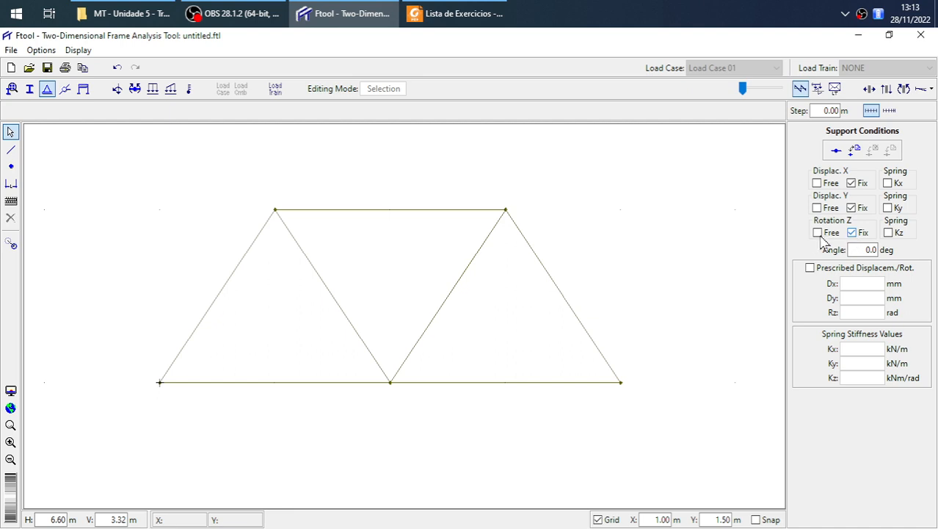
{"action": "left_click", "coordinate": [817, 233]}
{"action": "left_click", "coordinate": [473, 14]}
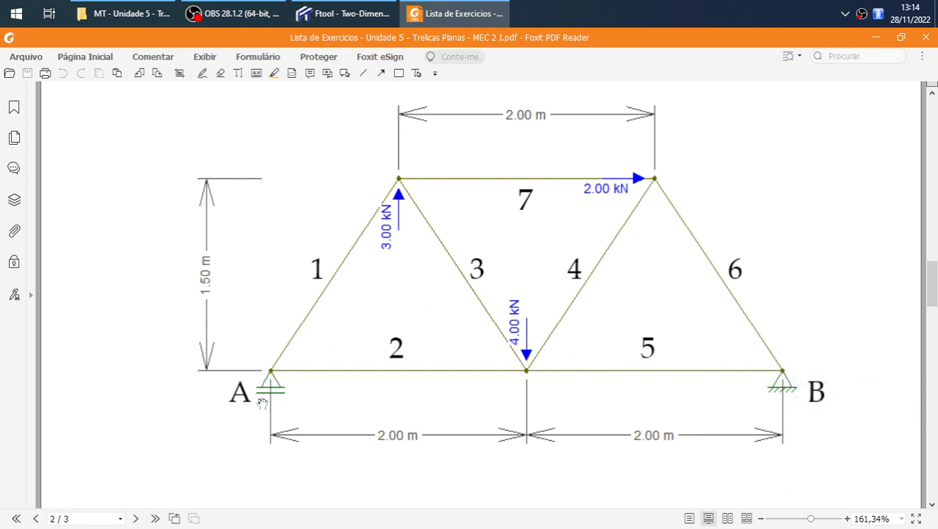
{"action": "left_click", "coordinate": [345, 13]}
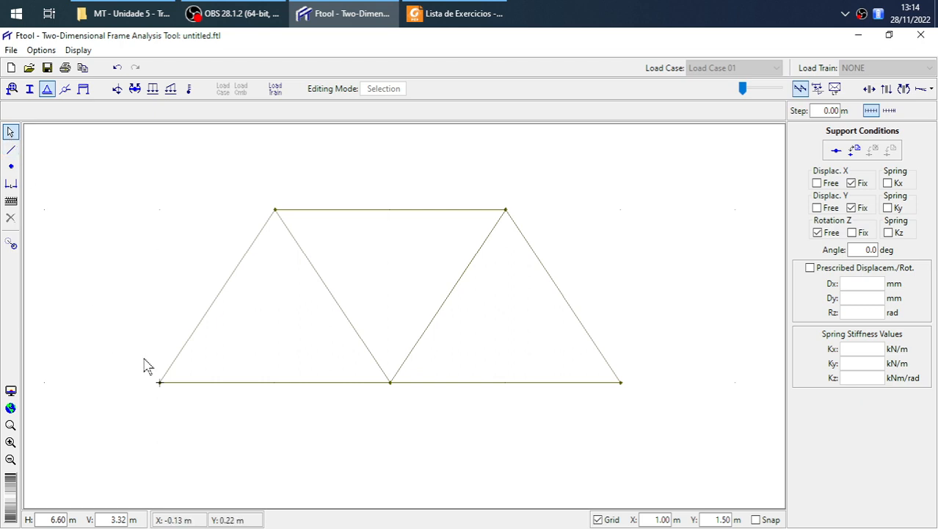
{"action": "left_click_drag", "start_coordinate": [140, 356], "coordinate": [179, 404]}
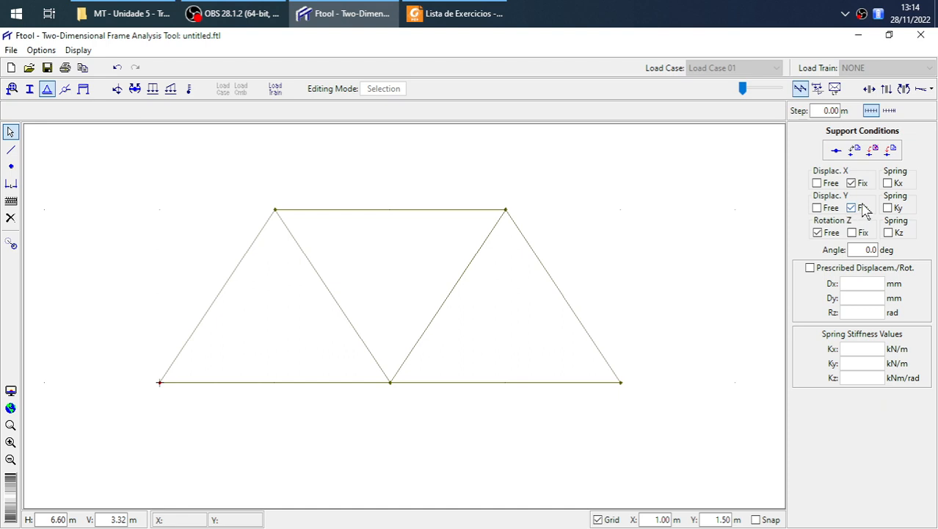
{"action": "left_click", "coordinate": [817, 183]}
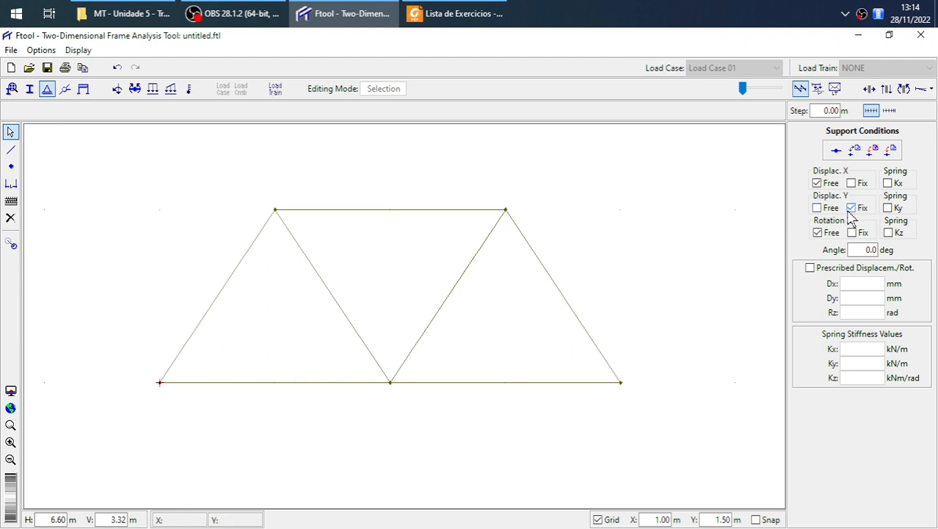
{"action": "left_click", "coordinate": [891, 151]}
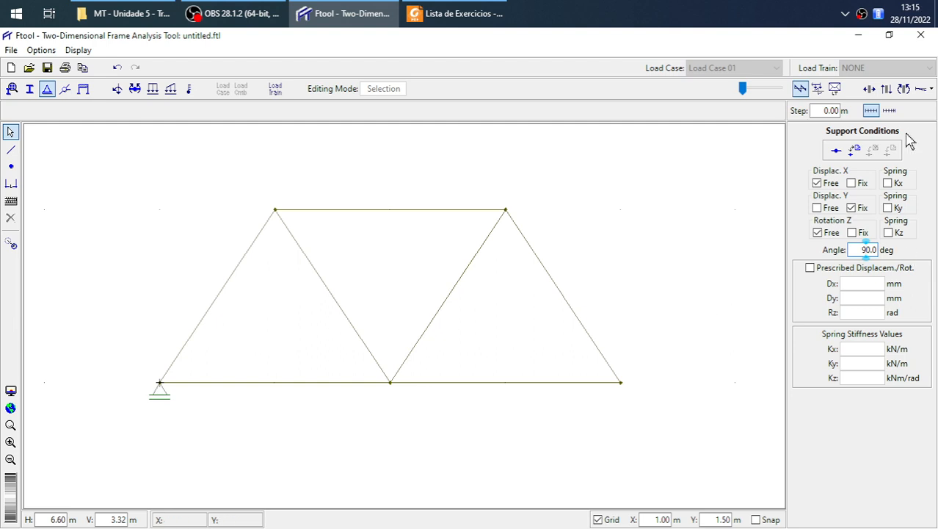
Try a 90-degree angle on the support at (0.00, 0.00), and apply an angle of 0 degrees again
{"action": "left_click_drag", "start_coordinate": [143, 370], "coordinate": [182, 404]}
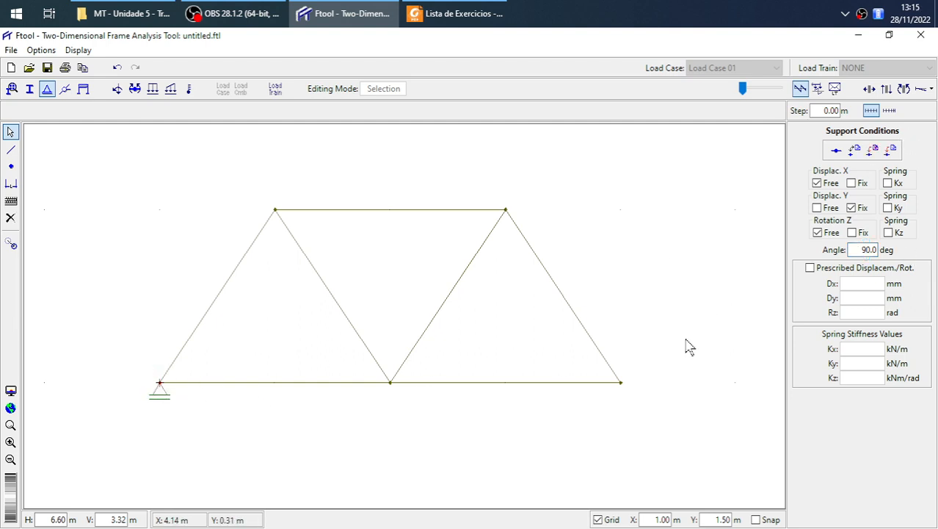
{"action": "left_click", "coordinate": [890, 149]}
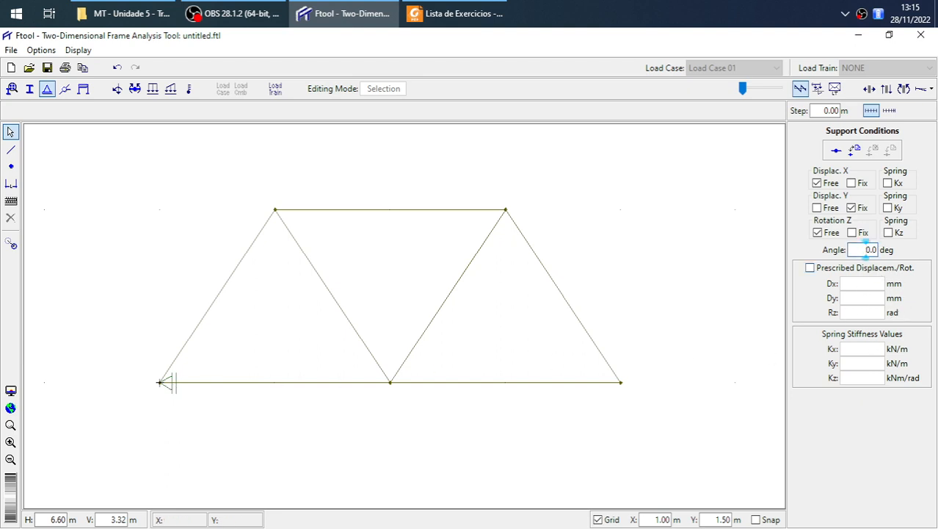
{"action": "left_click_drag", "start_coordinate": [136, 340], "coordinate": [179, 418]}
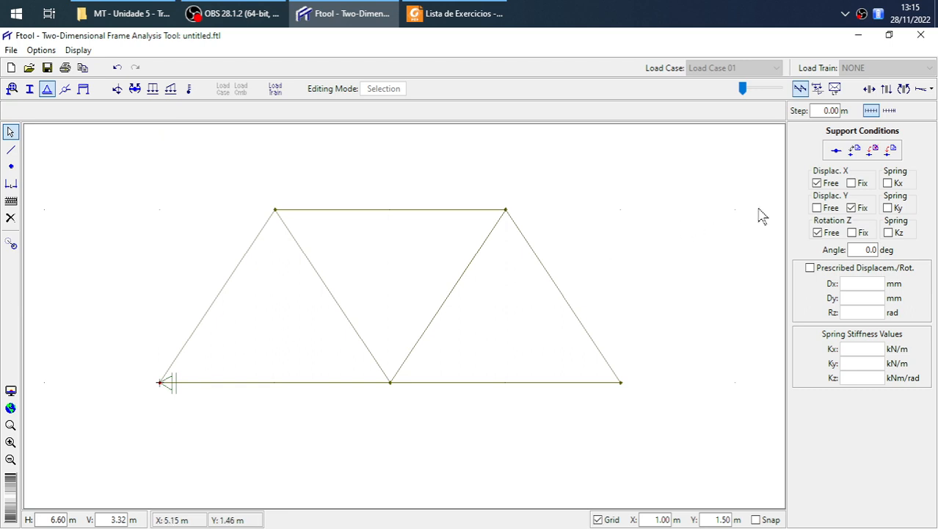
{"action": "left_click", "coordinate": [893, 152]}
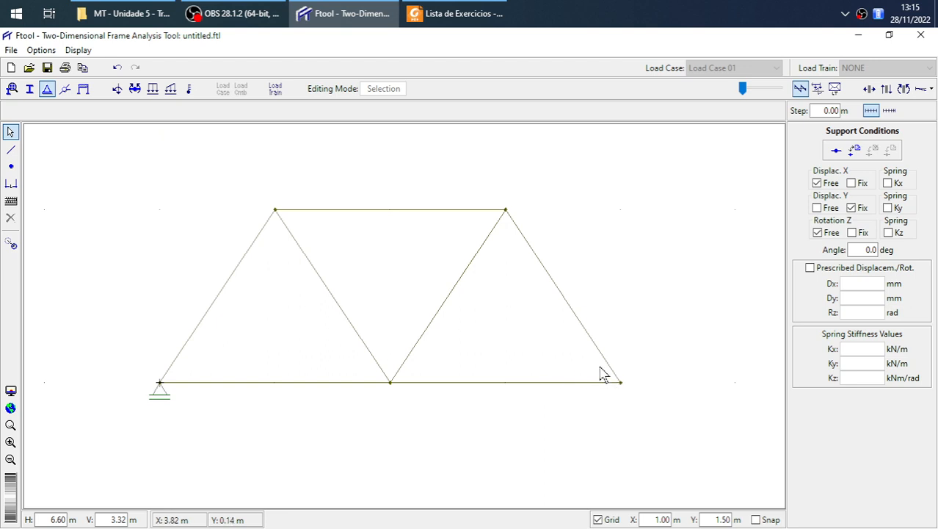
Assign the bottom node at (4.00, 0.00) a pinned support with X and Y displacements fixed and Z rotation free
{"action": "left_click_drag", "start_coordinate": [600, 369], "coordinate": [642, 408]}
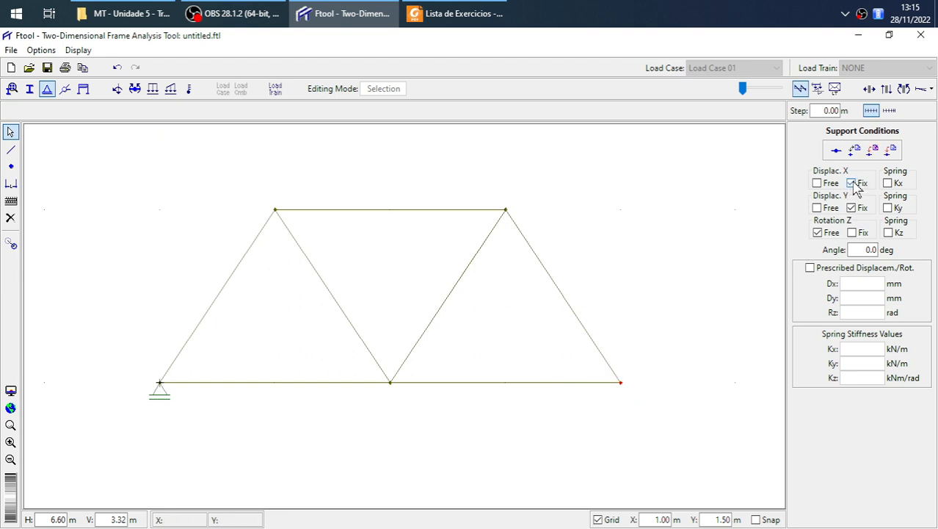
{"action": "left_click", "coordinate": [892, 153]}
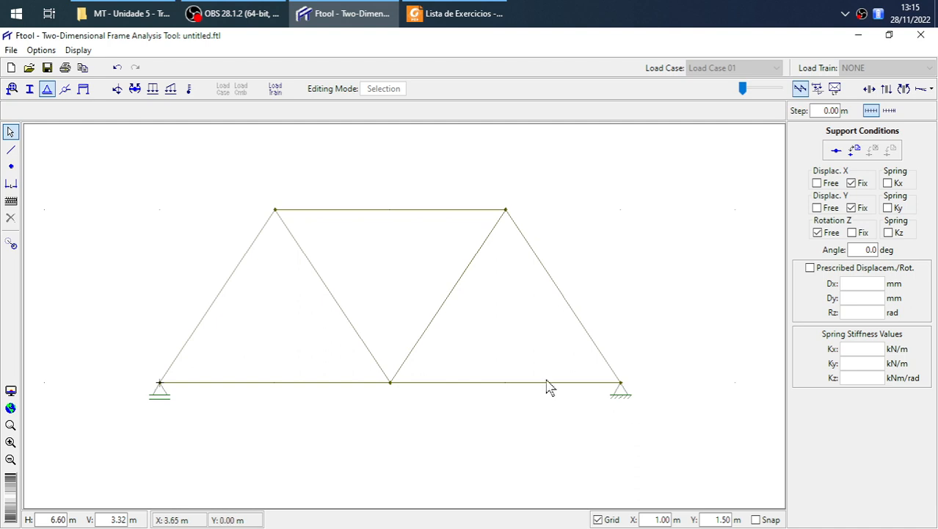
Add a dimension line for the first bottom horizontal member, from (0.00, 0.00) to (2.00, 0.00) m, about 0.64 m below it
{"action": "scroll", "coordinate": [411, 432], "scroll_direction": "down", "scroll_amount": 1}
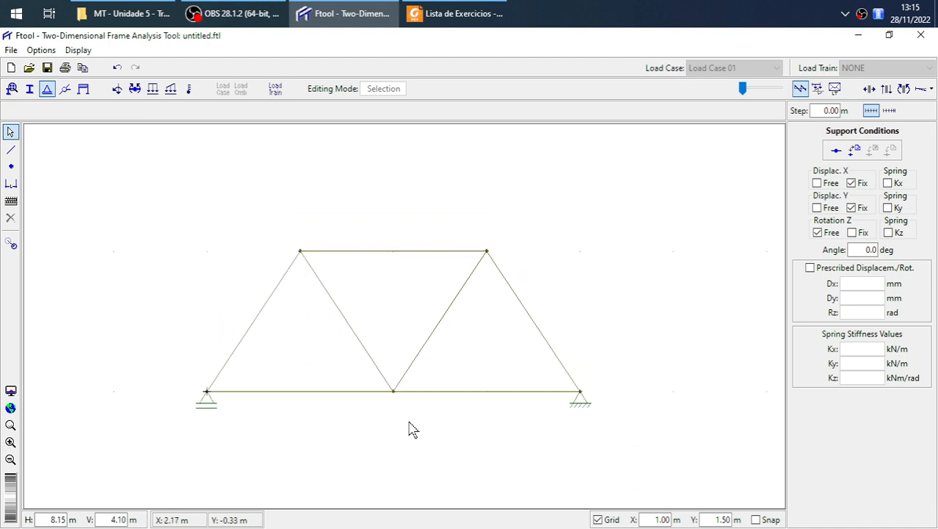
{"action": "left_click_drag", "start_coordinate": [411, 425], "coordinate": [450, 354]}
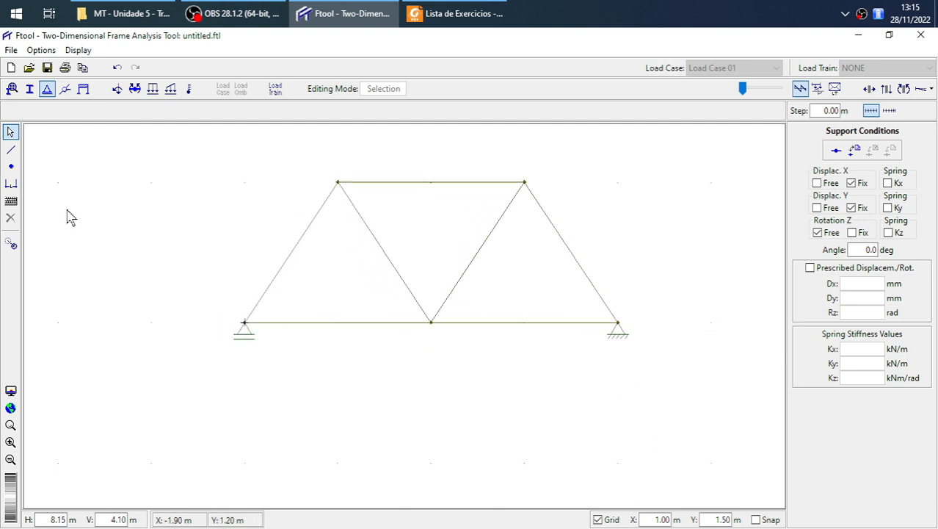
{"action": "left_click", "coordinate": [11, 185]}
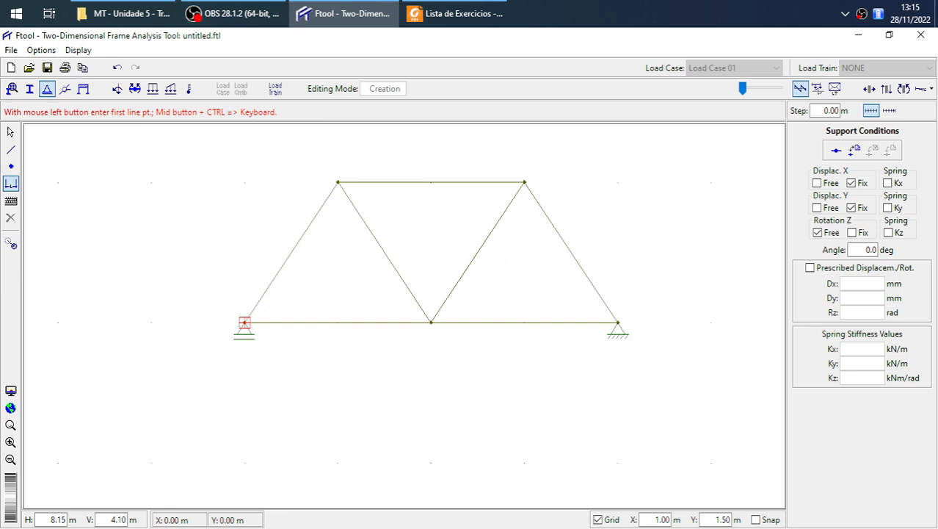
{"action": "left_click", "coordinate": [244, 322]}
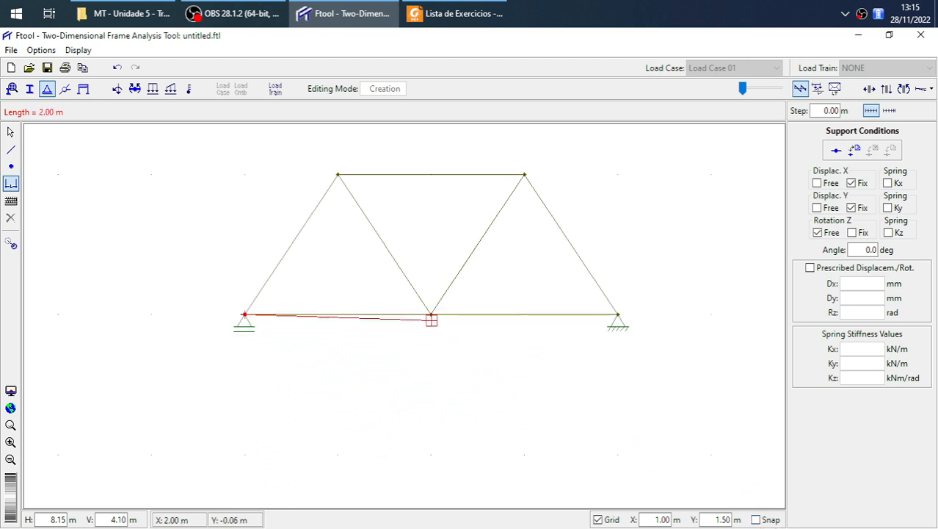
{"action": "left_click", "coordinate": [431, 314]}
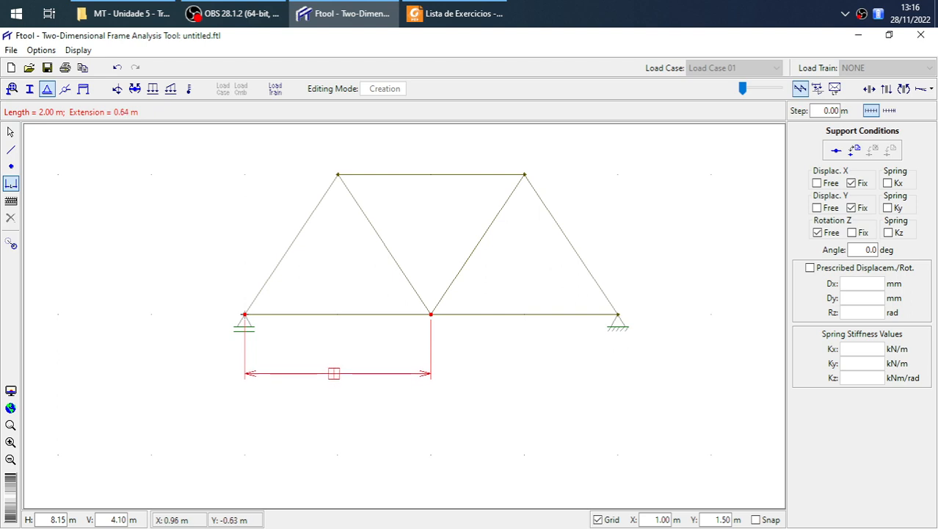
{"action": "left_click", "coordinate": [334, 373]}
Add an aligned dimension line along the inclined end member from (0.00, 0.00) to (1.00, 1.50) m, placed outside the truss
{"action": "scroll", "coordinate": [343, 366], "scroll_direction": "up", "scroll_amount": 2}
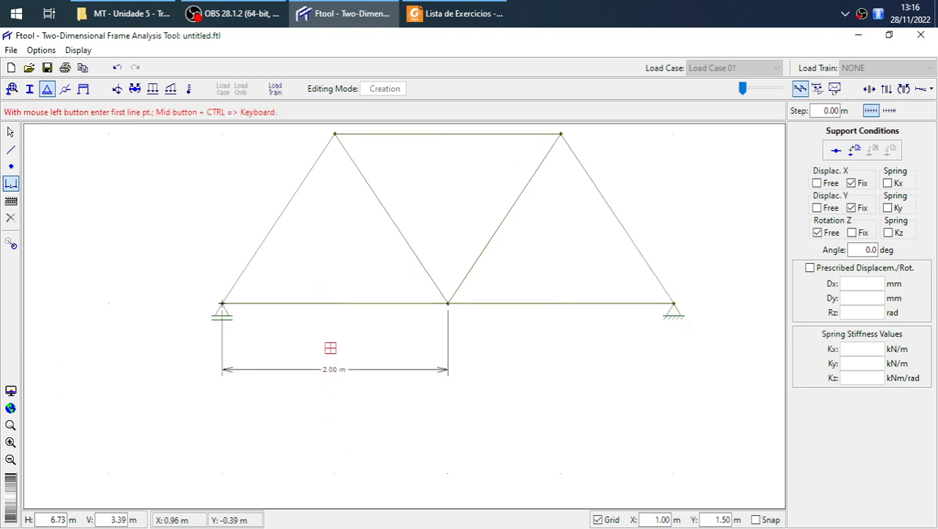
{"action": "left_click_drag", "start_coordinate": [337, 341], "coordinate": [348, 387]}
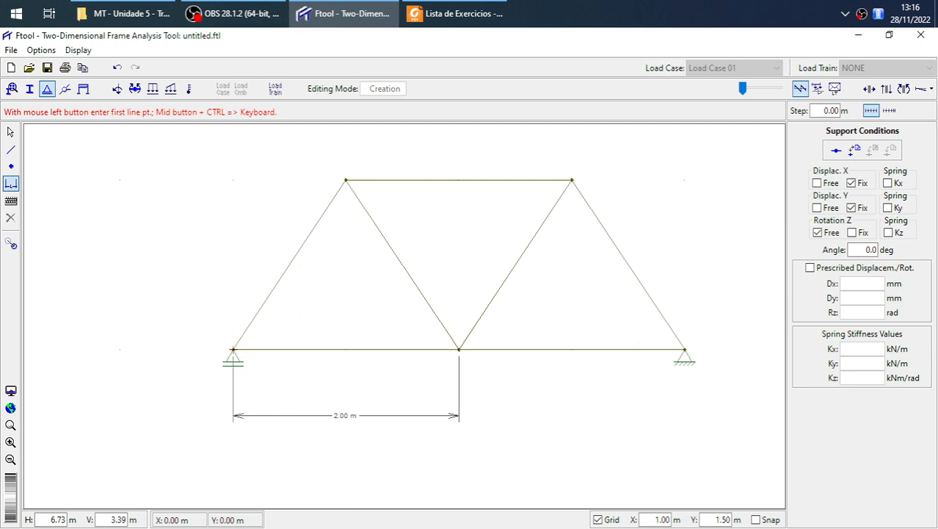
{"action": "left_click", "coordinate": [232, 349]}
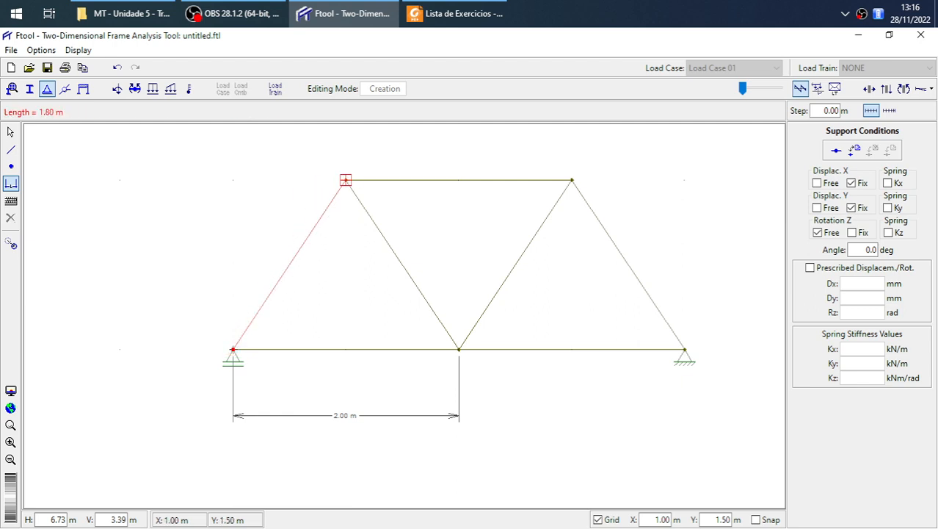
{"action": "left_click", "coordinate": [346, 179]}
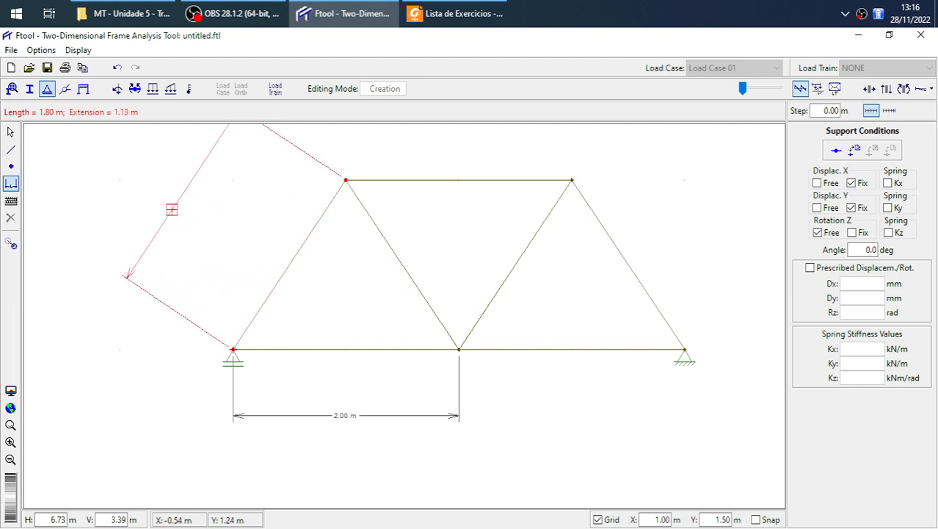
{"action": "left_click", "coordinate": [196, 220]}
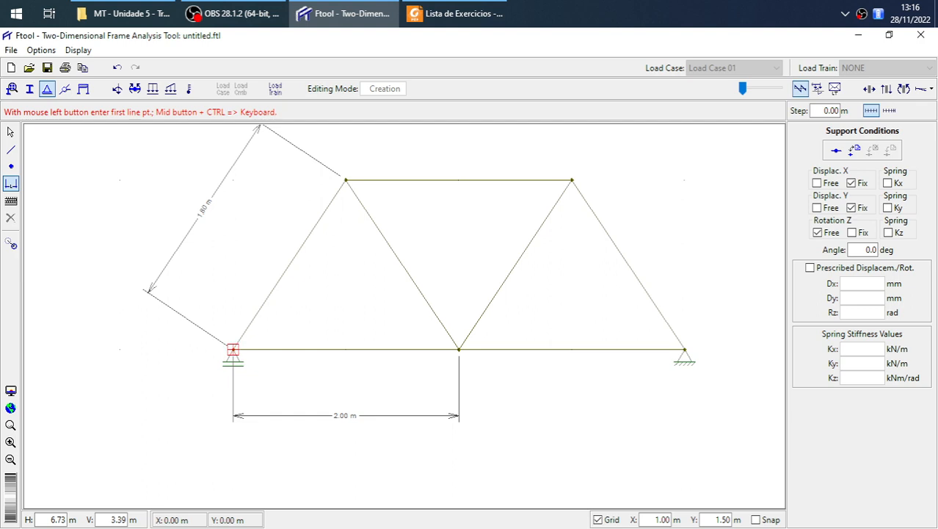
Add a vertical dimension line from (0.00, 0.00) to (0.00, 1.50) m, offset 1.00 m outward, and delete the aligned one on the left inclined member
{"action": "left_click", "coordinate": [233, 350]}
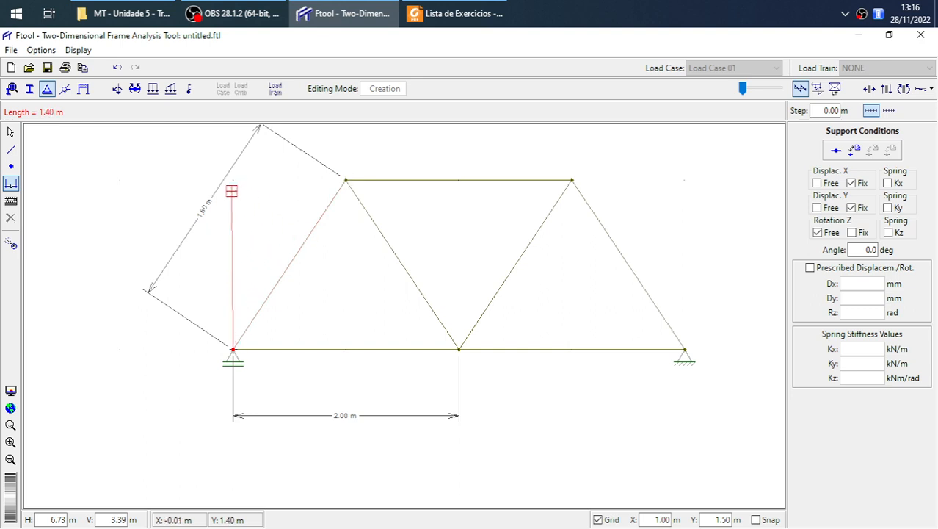
{"action": "left_click", "coordinate": [232, 180]}
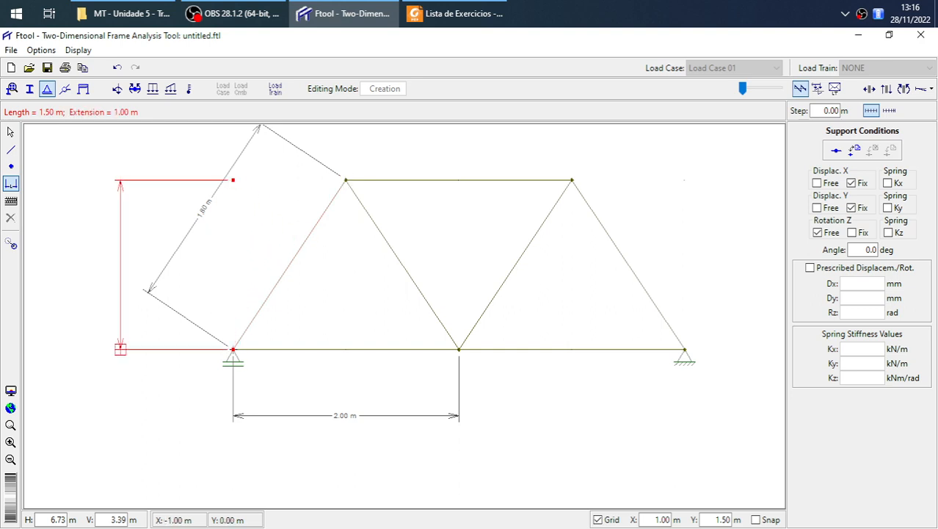
{"action": "left_click", "coordinate": [121, 180]}
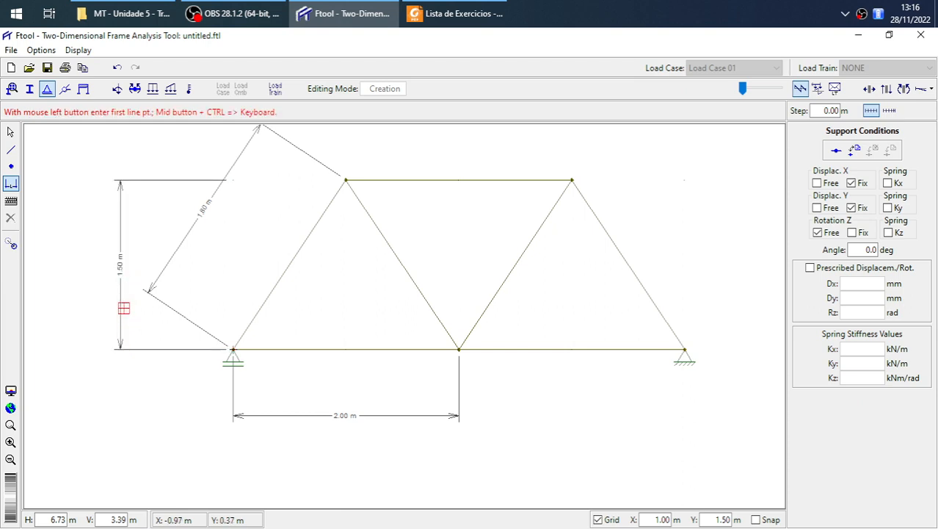
{"action": "left_click", "coordinate": [11, 133]}
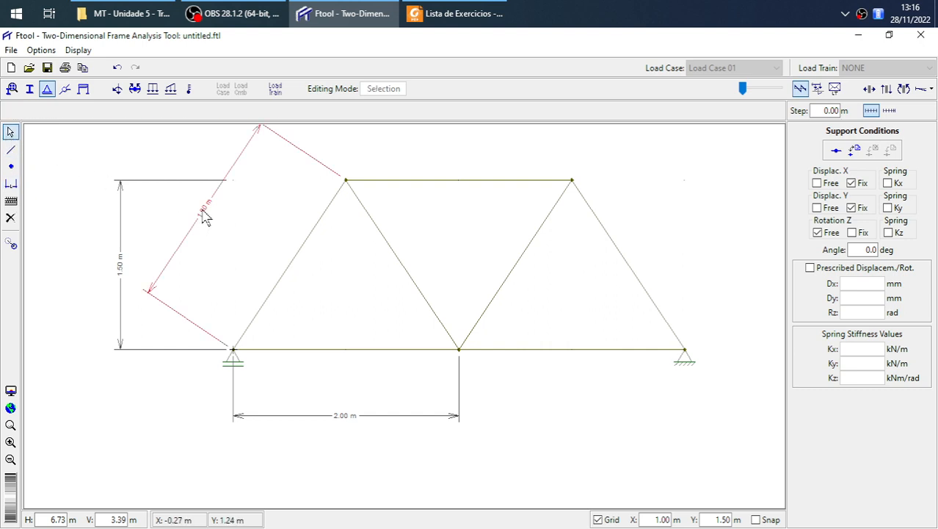
{"action": "key", "text": "Delete"}
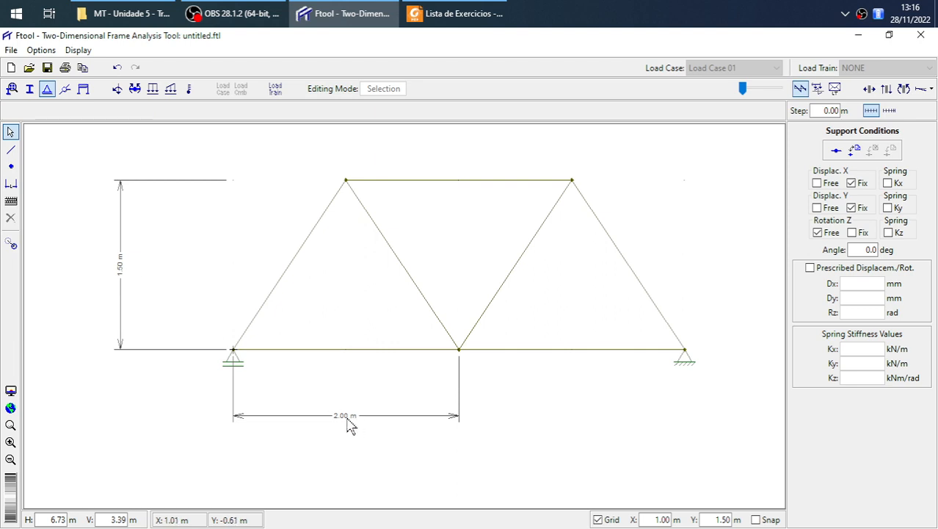
Add a dimension line for the second bottom horizontal member, from (2.00, 0.00) to (4.00, 0.00) m, level with the first member's dimension
{"action": "left_click_drag", "start_coordinate": [380, 399], "coordinate": [354, 368]}
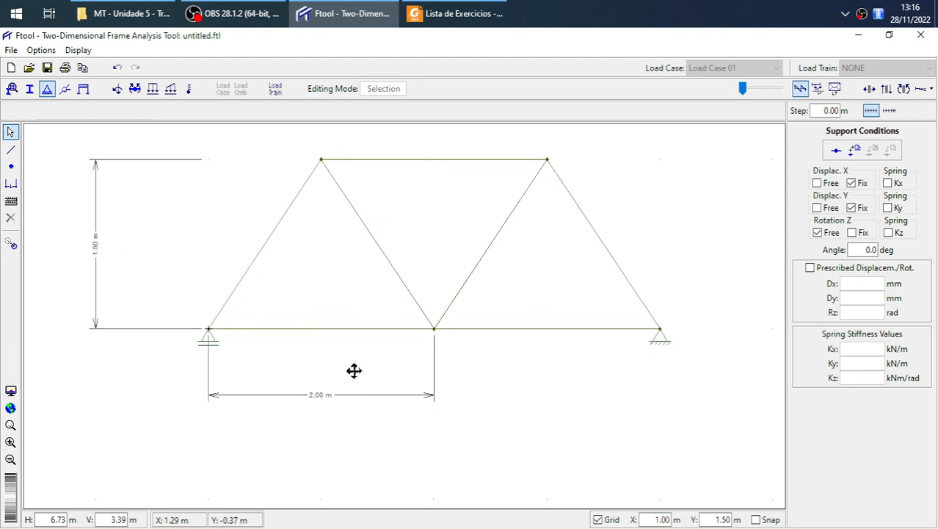
{"action": "left_click", "coordinate": [11, 183]}
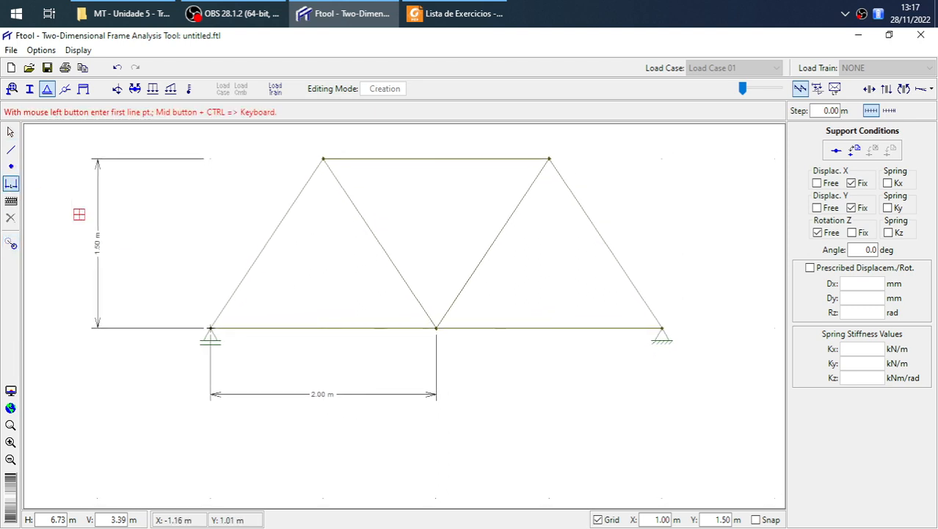
{"action": "left_click", "coordinate": [436, 327]}
{"action": "left_click", "coordinate": [662, 328]}
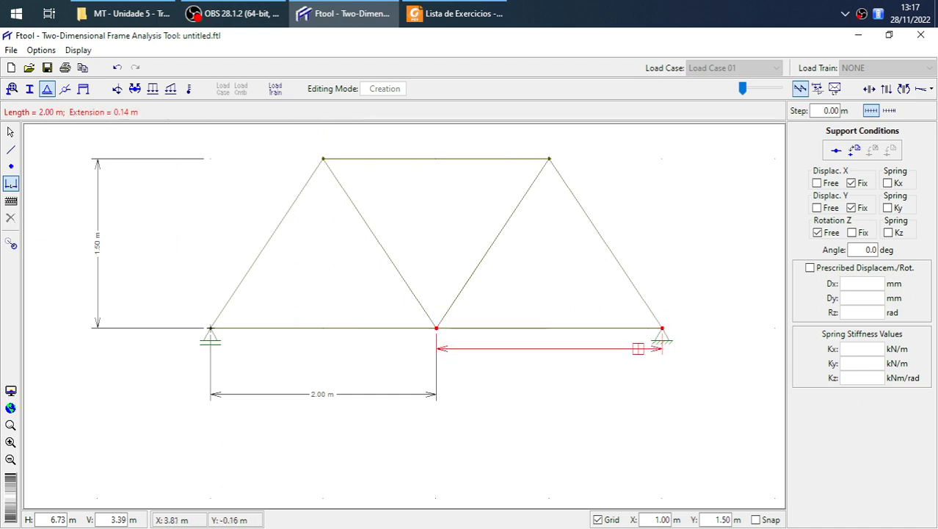
{"action": "left_click", "coordinate": [545, 394]}
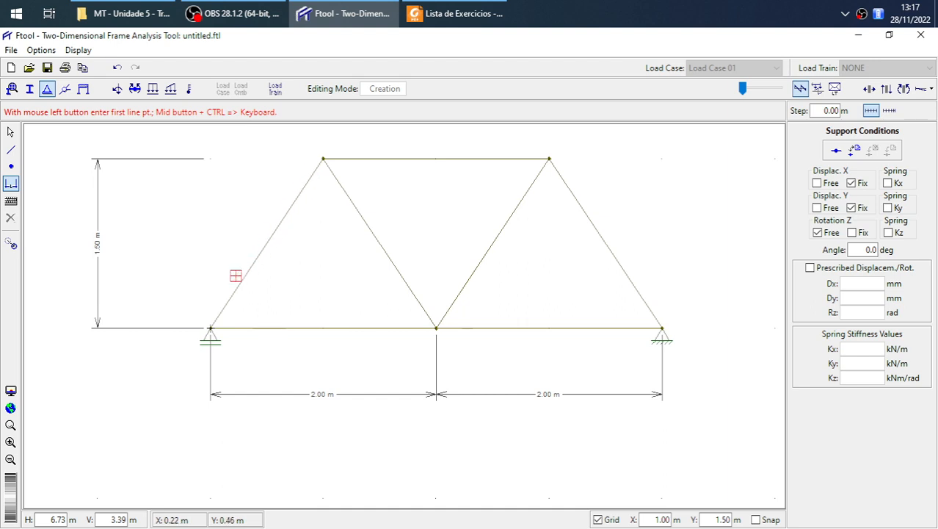
Add an aligned dimension line along the right inclined end member, from (3.00, 1.50) to (4.00, 0.00) m, placed outside the truss
{"action": "left_click", "coordinate": [549, 158]}
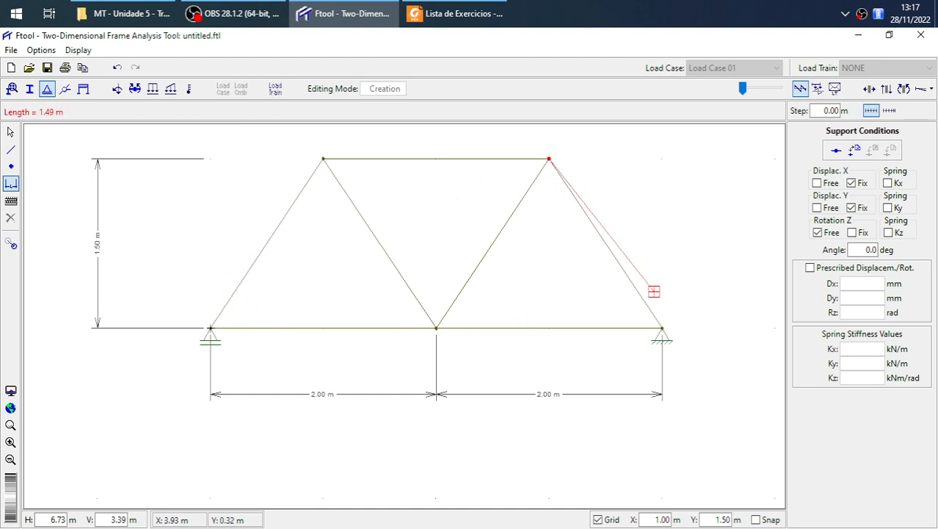
{"action": "left_click", "coordinate": [662, 328]}
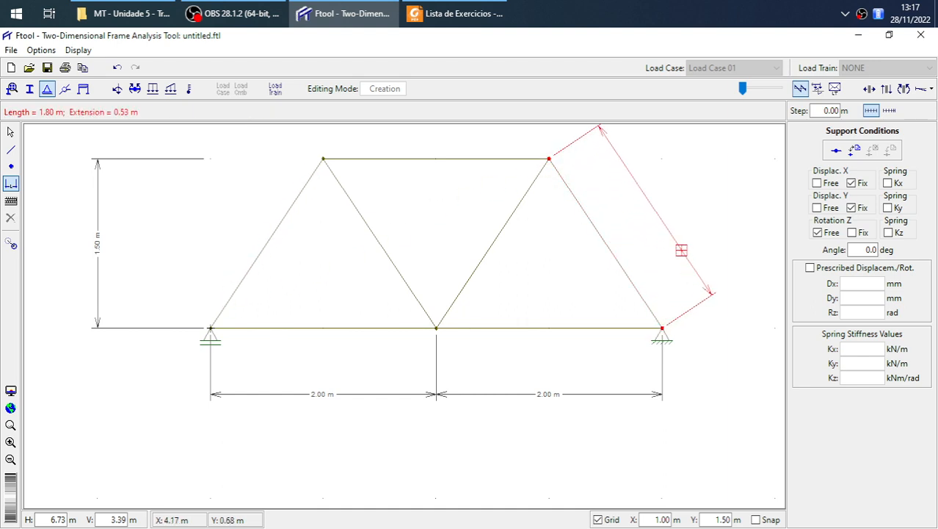
{"action": "left_click", "coordinate": [664, 206]}
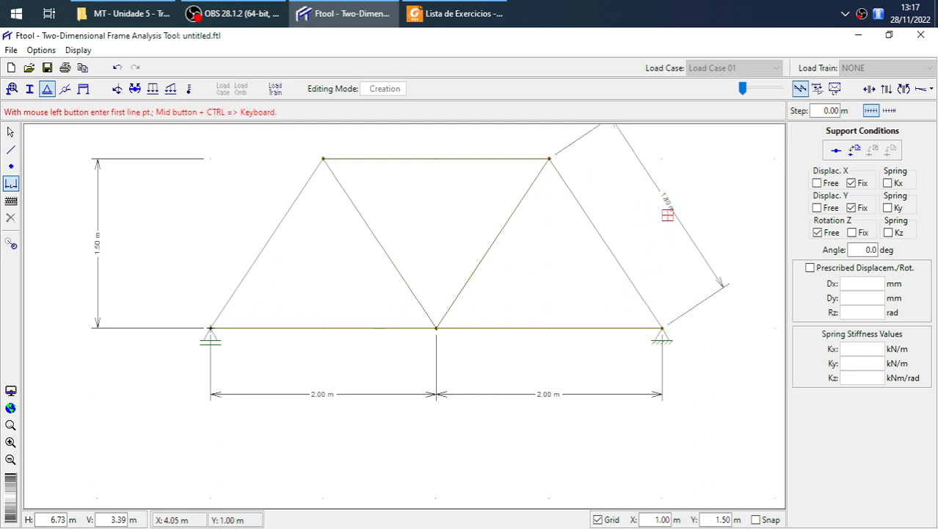
{"action": "mouse_move", "coordinate": [627, 212]}
{"action": "left_mouse_down"}
{"action": "mouse_move", "coordinate": [648, 238]}
{"action": "mouse_move", "coordinate": [615, 253]}
{"action": "left_mouse_up"}
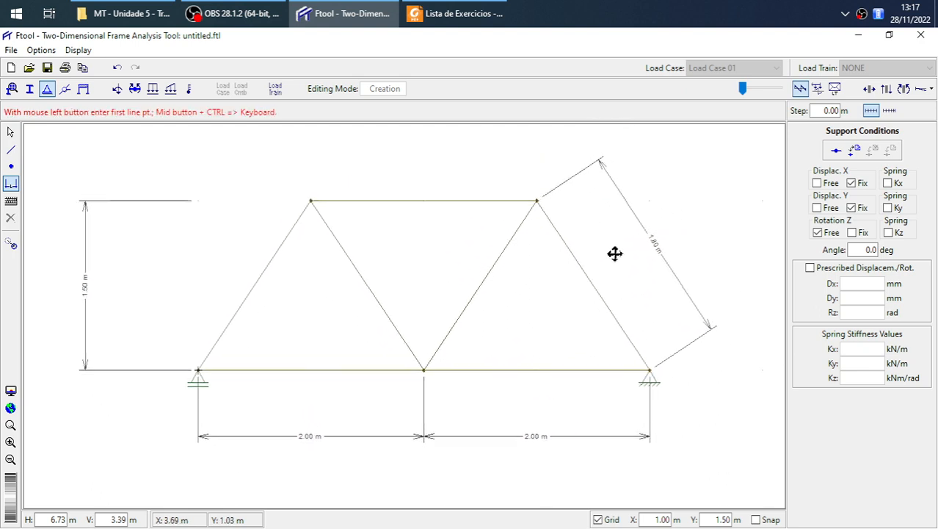
Save the model as "treliça-exemplo" in the Modelos Ftool folder
{"action": "left_click", "coordinate": [47, 68]}
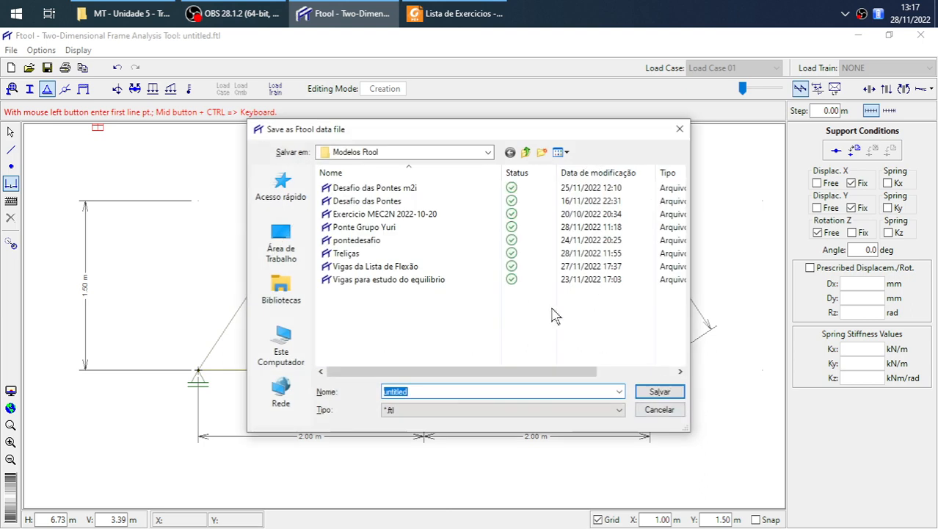
{"action": "type", "text": "tr"}
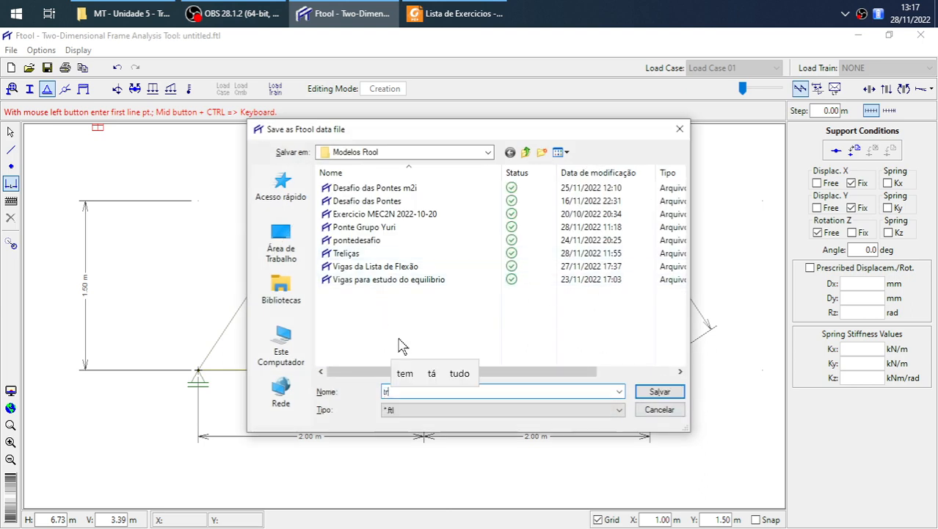
{"action": "type", "text": "eliça-exemplo"}
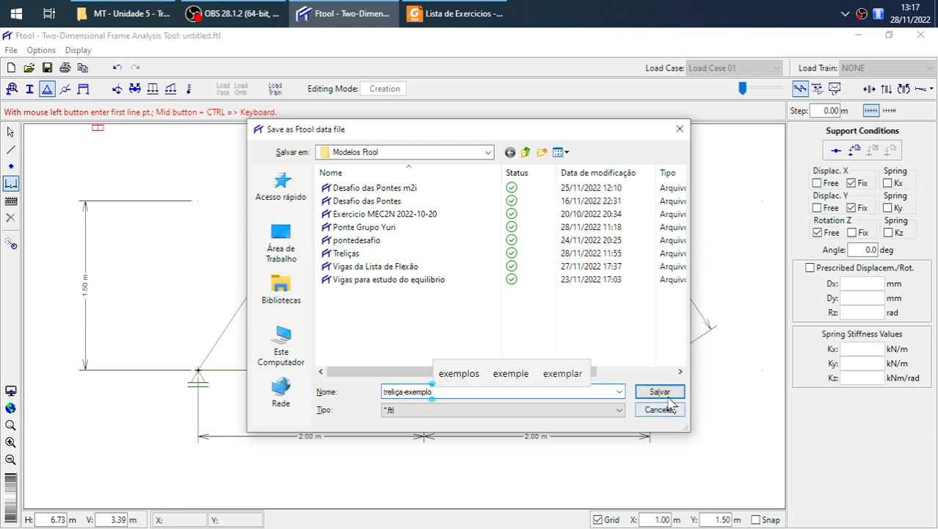
{"action": "left_click", "coordinate": [660, 392]}
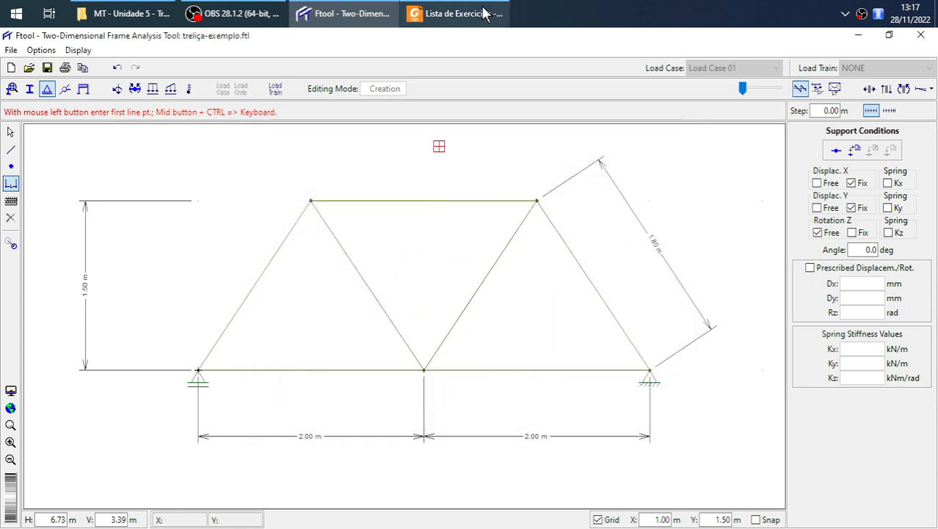
Consult the loads in the exercise PDF, create nodal load F1 with Fy 3.00 kN, and apply it to the top node at (1.00, 1.50) m
{"action": "left_click", "coordinate": [452, 13]}
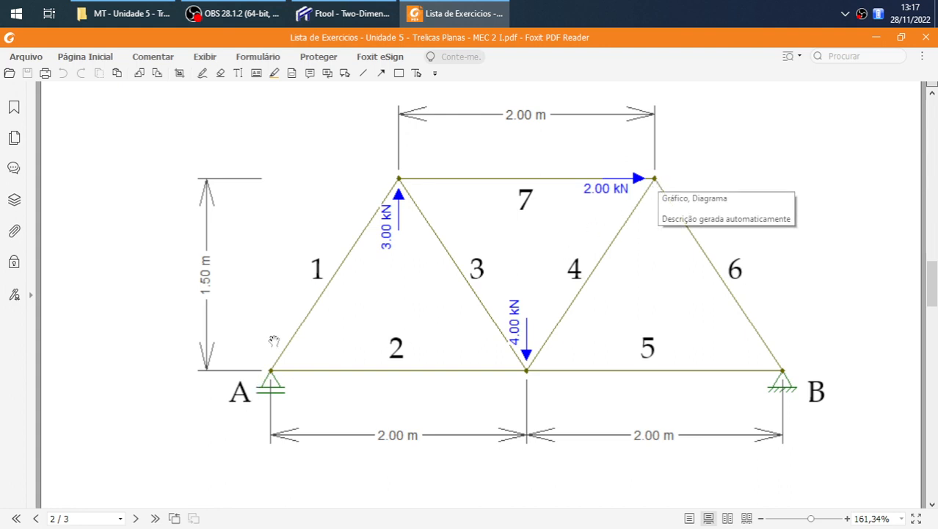
{"action": "left_click", "coordinate": [344, 15]}
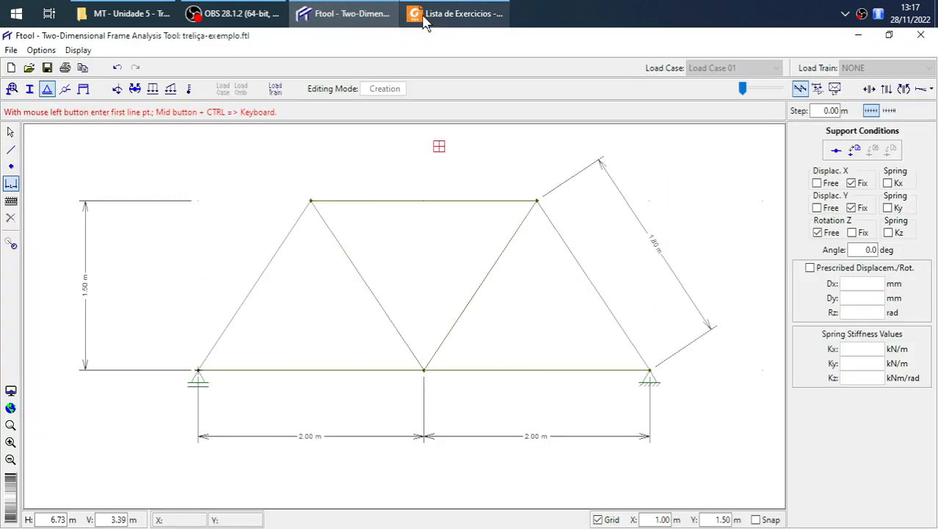
{"action": "left_click", "coordinate": [440, 17]}
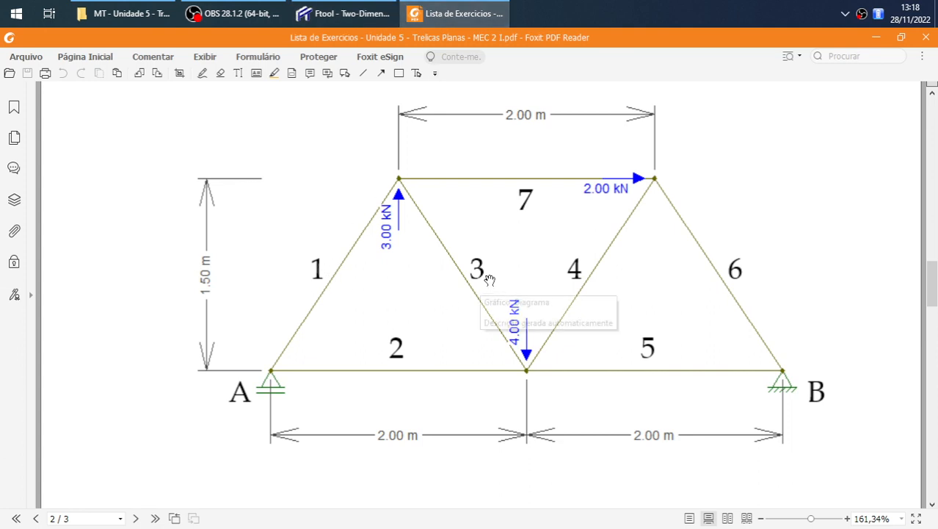
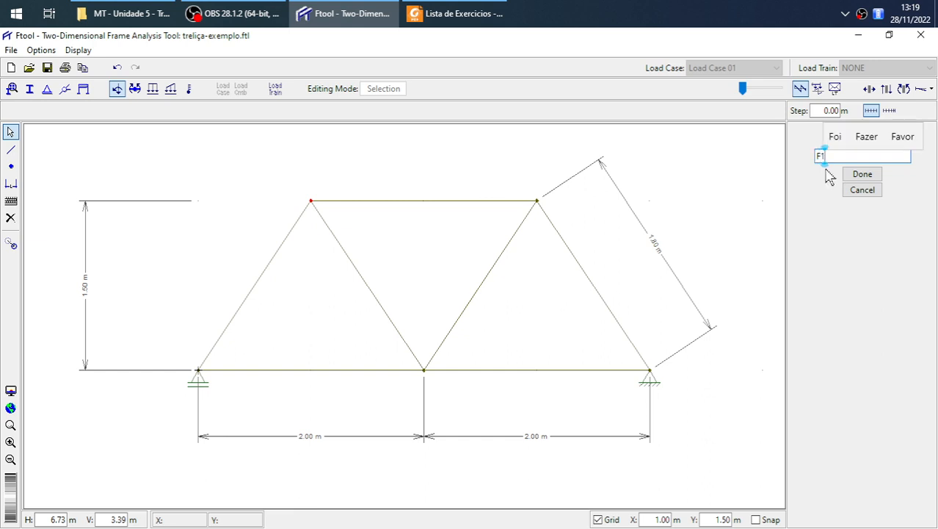
{"action": "type", "text": "1"}
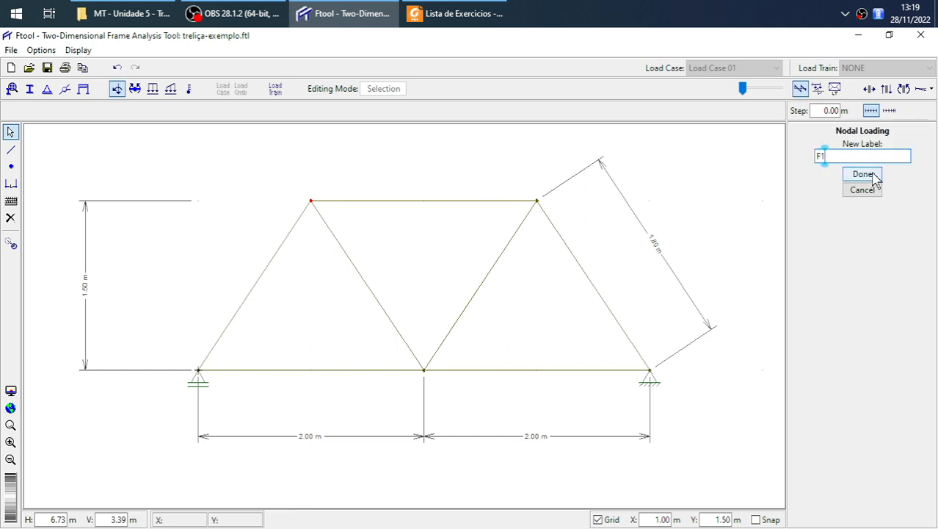
{"action": "left_click", "coordinate": [870, 177]}
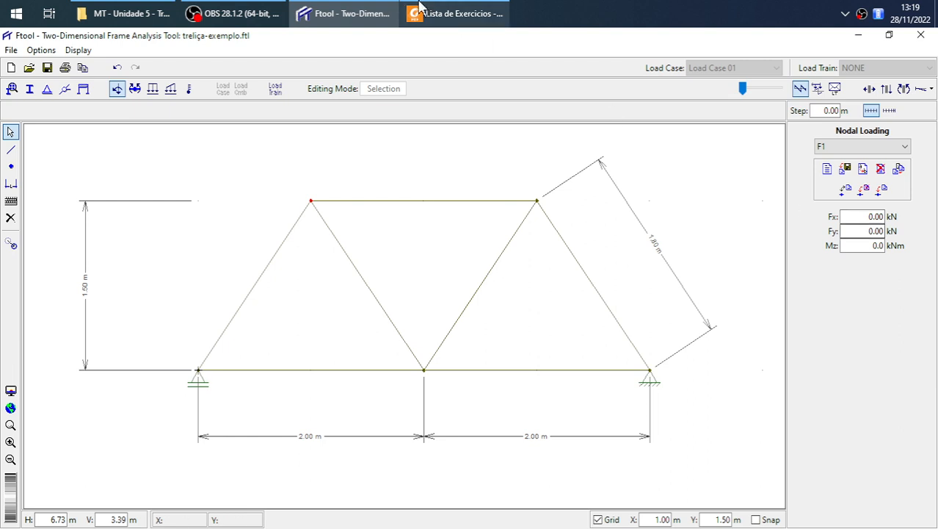
{"action": "left_click", "coordinate": [457, 14]}
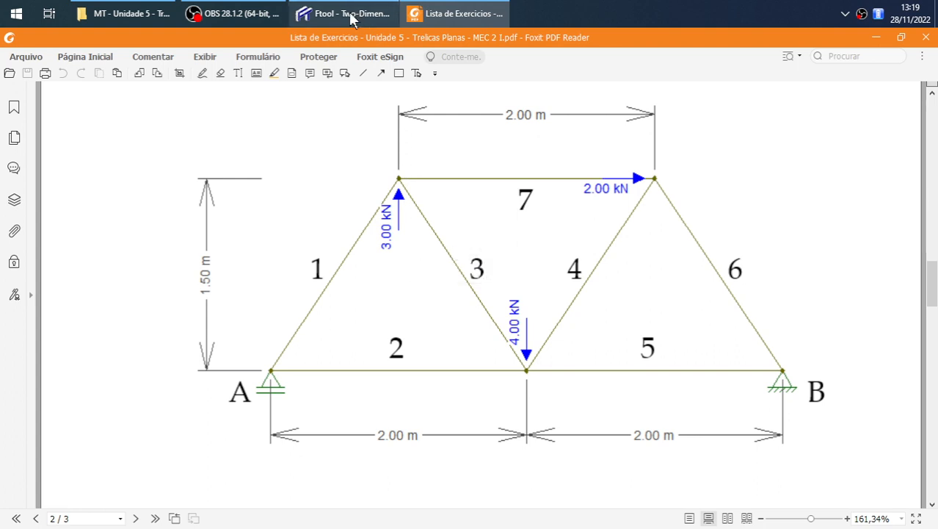
{"action": "left_click", "coordinate": [317, 16]}
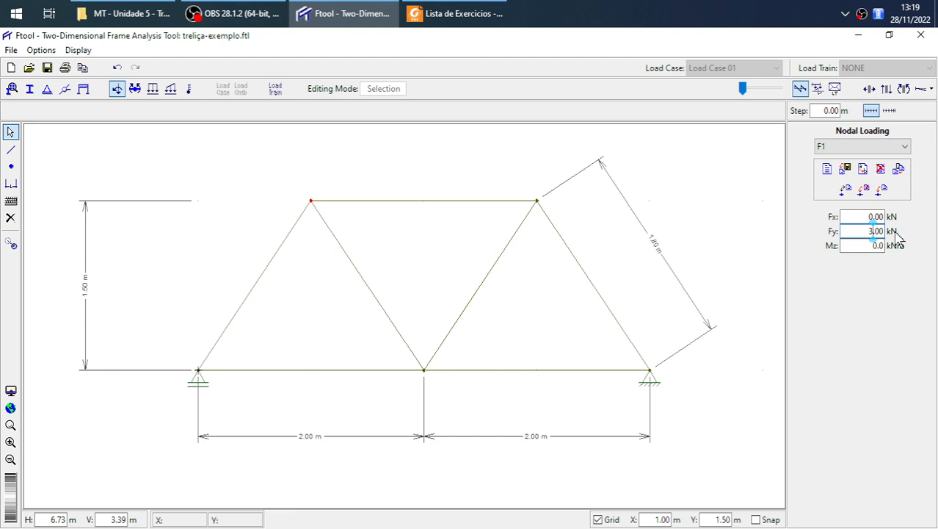
{"action": "left_click", "coordinate": [882, 191]}
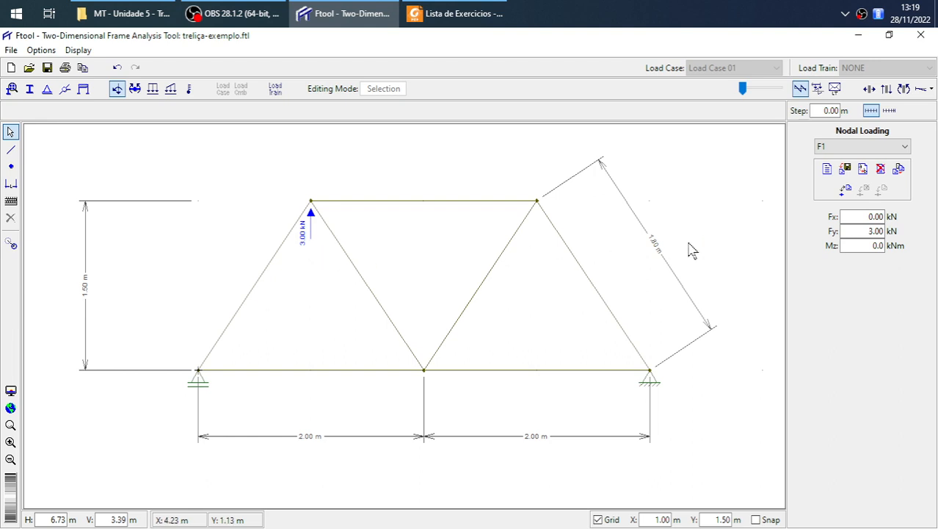
Set the text display size to Large
{"action": "left_click", "coordinate": [42, 53]}
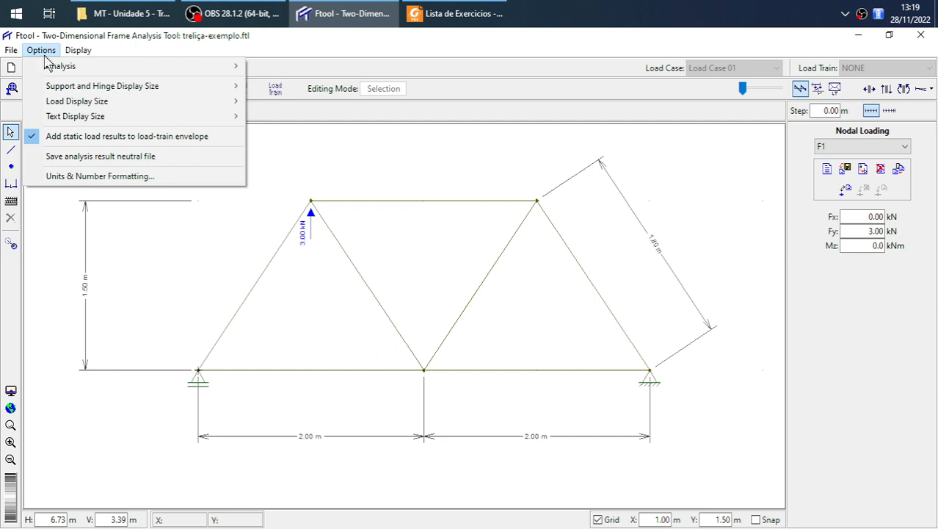
{"action": "mouse_move", "coordinate": [106, 123]}
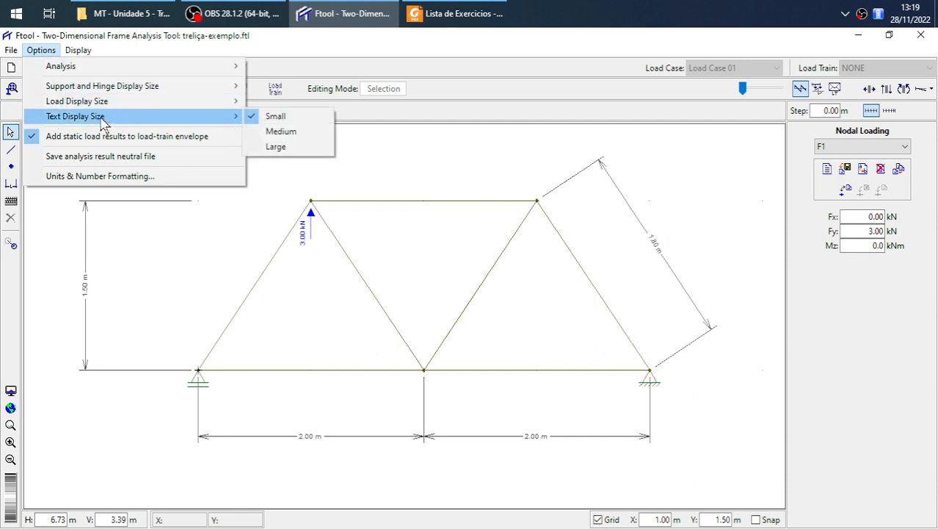
{"action": "left_click", "coordinate": [276, 149]}
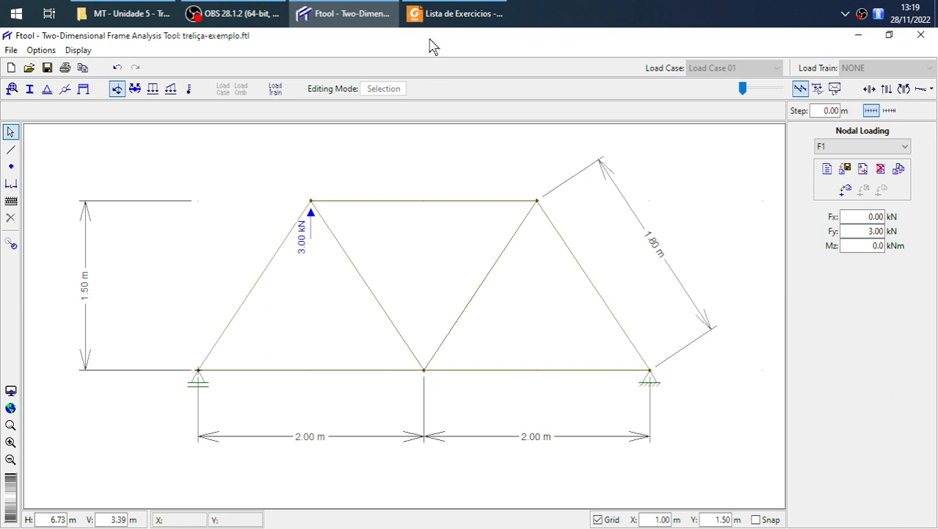
Check the exercise PDF, create nodal load F2 with Fy -4.00 kN, and apply it to the middle bottom-chord node
{"action": "left_click", "coordinate": [444, 13]}
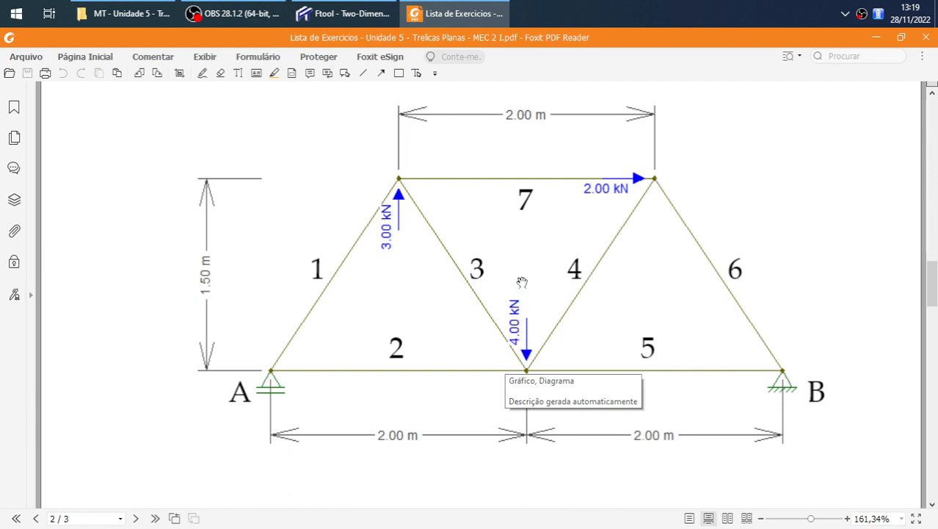
{"action": "key", "text": "alt+Tab"}
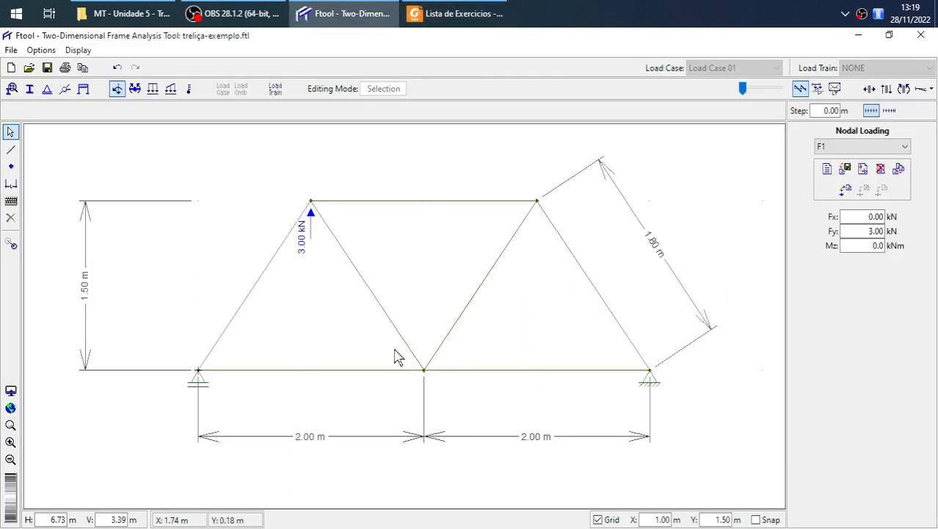
{"action": "left_click_drag", "start_coordinate": [395, 356], "coordinate": [455, 407]}
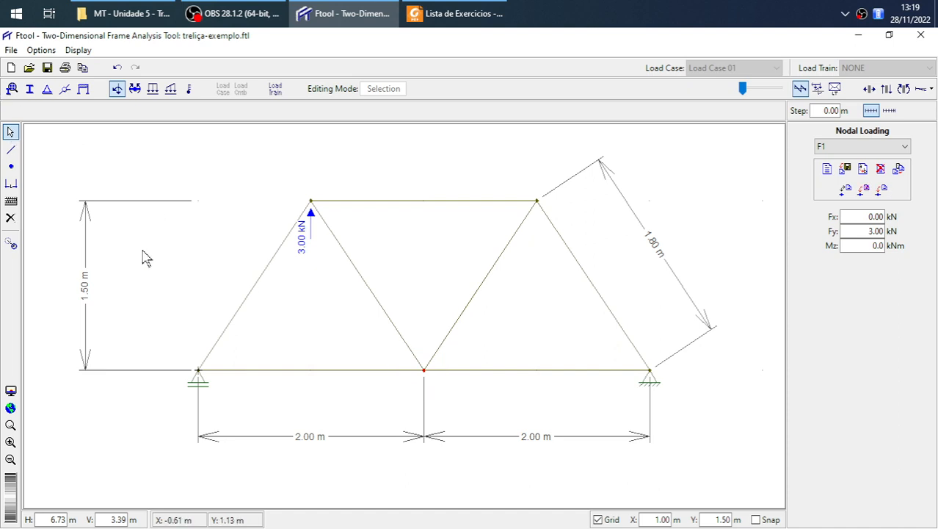
{"action": "left_click", "coordinate": [826, 169]}
{"action": "type", "text": "F2"}
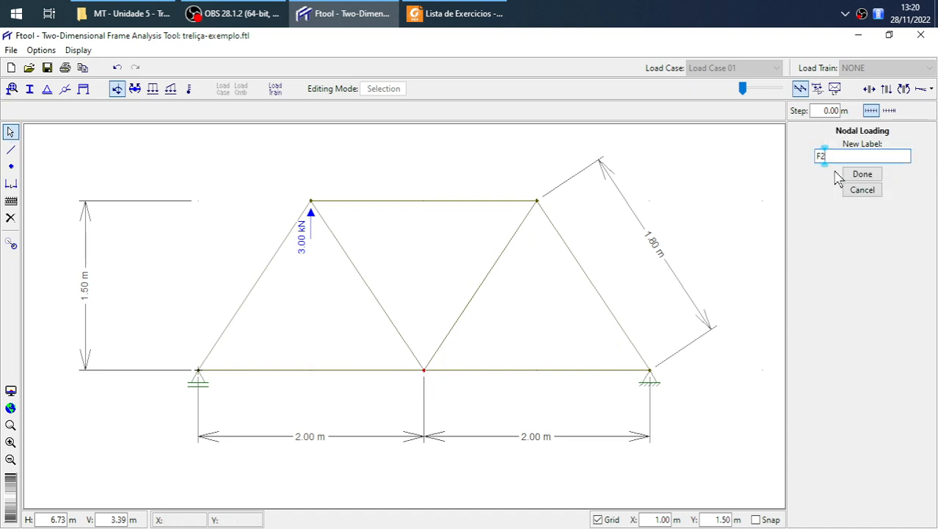
{"action": "left_click", "coordinate": [862, 175]}
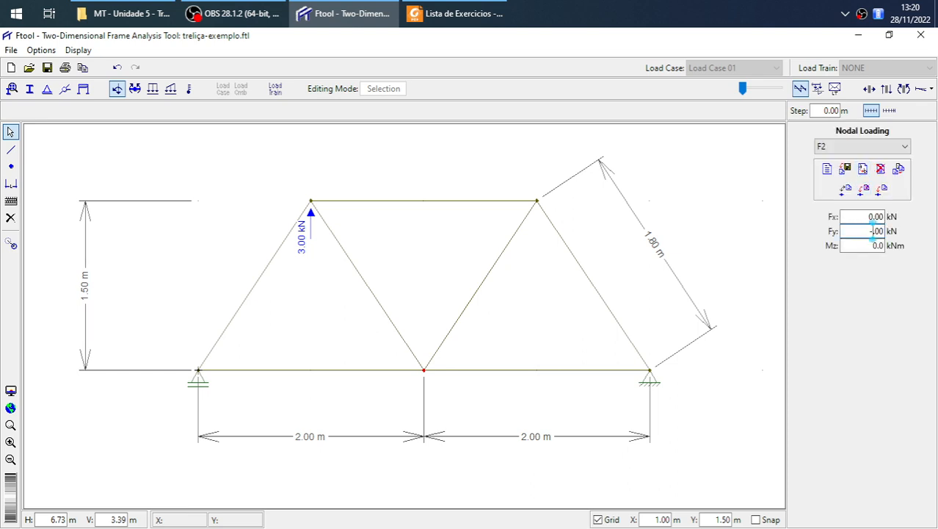
{"action": "left_click", "coordinate": [477, 16]}
{"action": "left_click", "coordinate": [479, 19]}
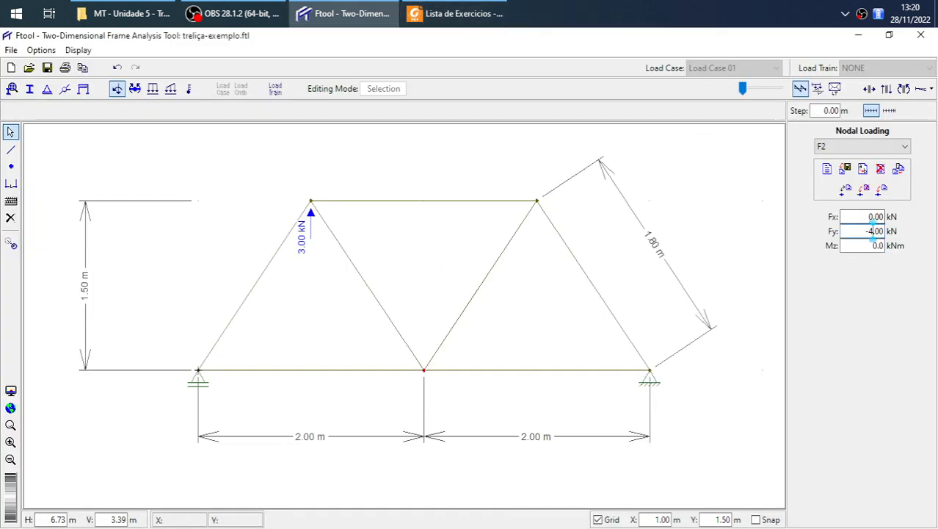
{"action": "left_click", "coordinate": [883, 191]}
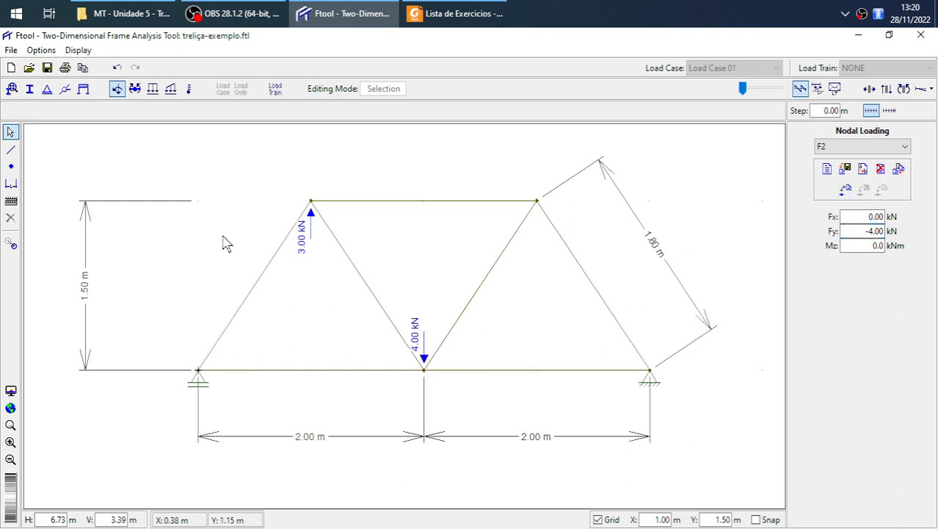
Create nodal load F3 with Fx 2.00 kN as given in the exercise PDF and apply it to the top node at (3.00, 1.50) m
{"action": "left_click_drag", "start_coordinate": [527, 195], "coordinate": [559, 229]}
{"action": "left_click", "coordinate": [471, 17]}
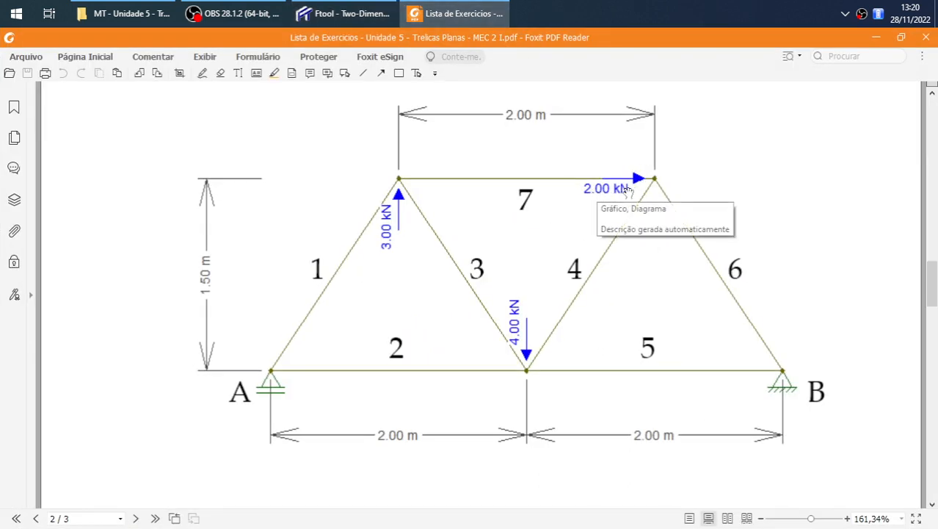
{"action": "left_click", "coordinate": [340, 14]}
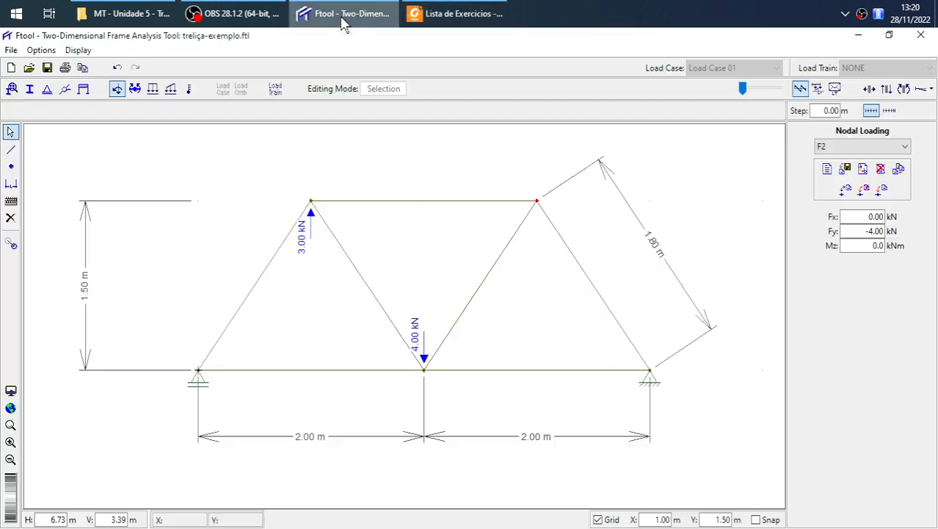
{"action": "left_click", "coordinate": [827, 168]}
{"action": "type", "text": "F3"}
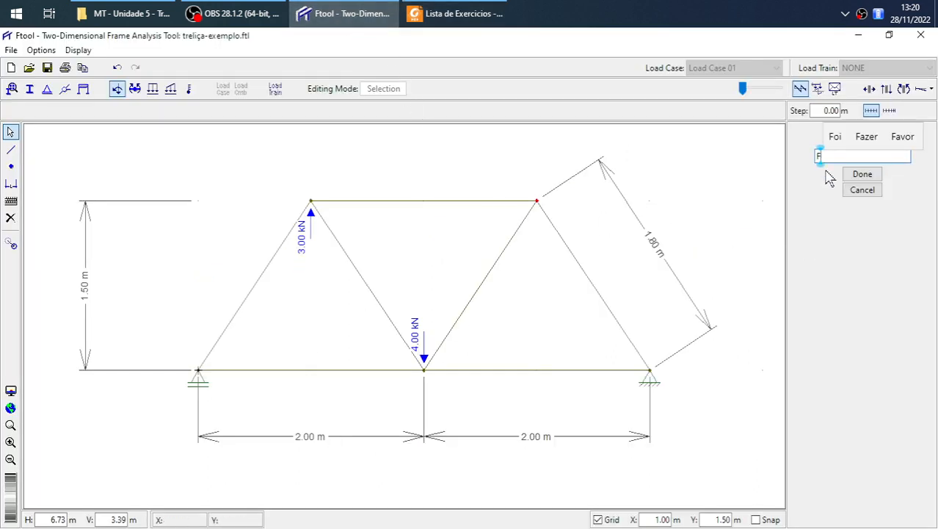
{"action": "left_click", "coordinate": [862, 175]}
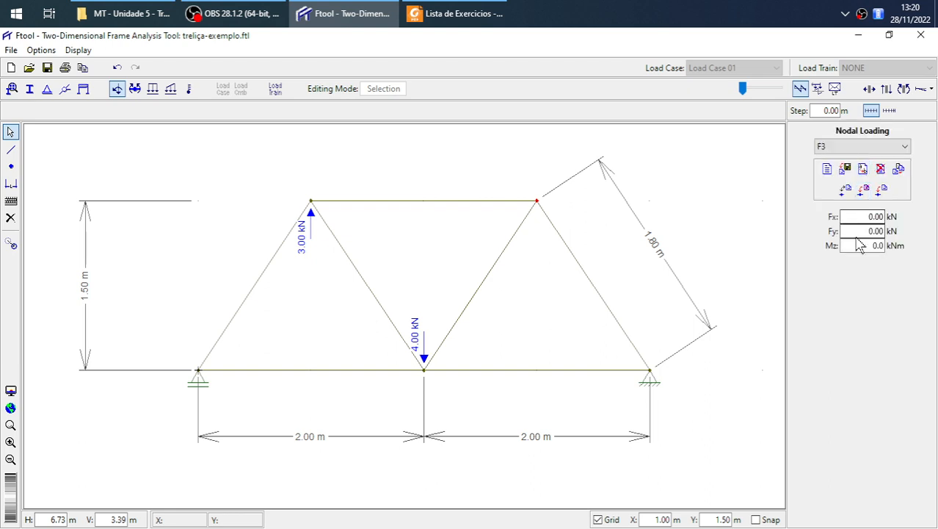
{"action": "left_click", "coordinate": [868, 217]}
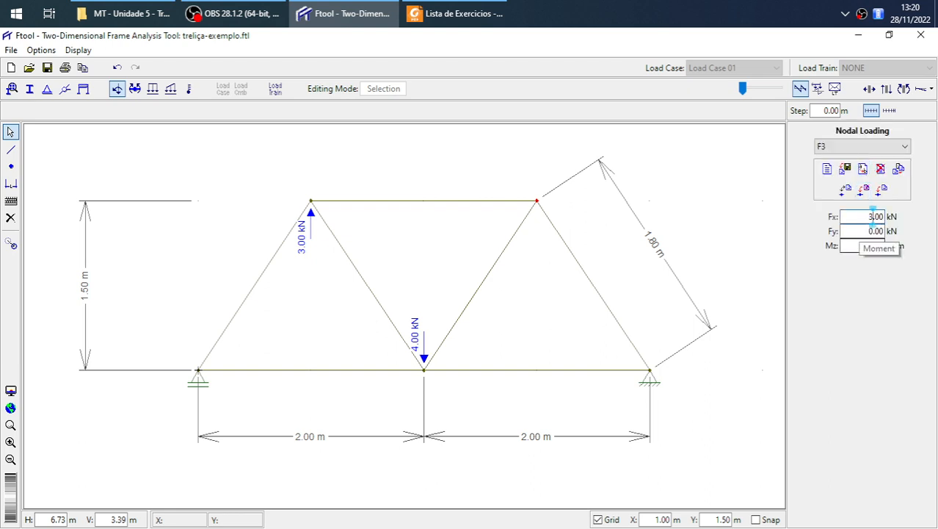
{"action": "left_click", "coordinate": [500, 15]}
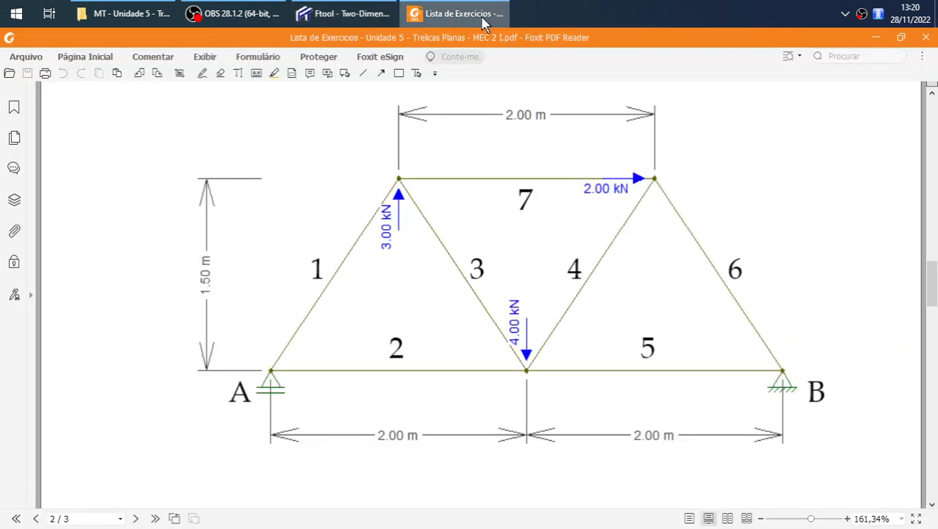
{"action": "left_click", "coordinate": [485, 17]}
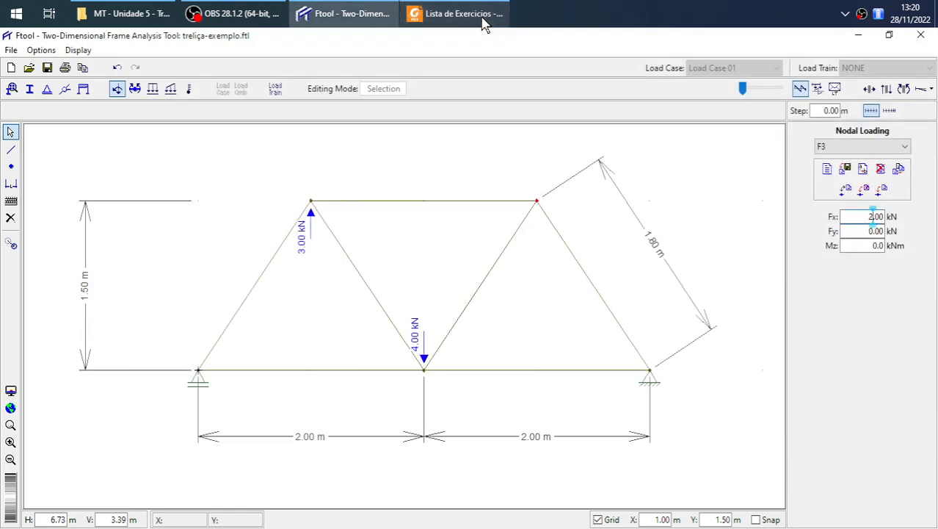
{"action": "left_click", "coordinate": [882, 192]}
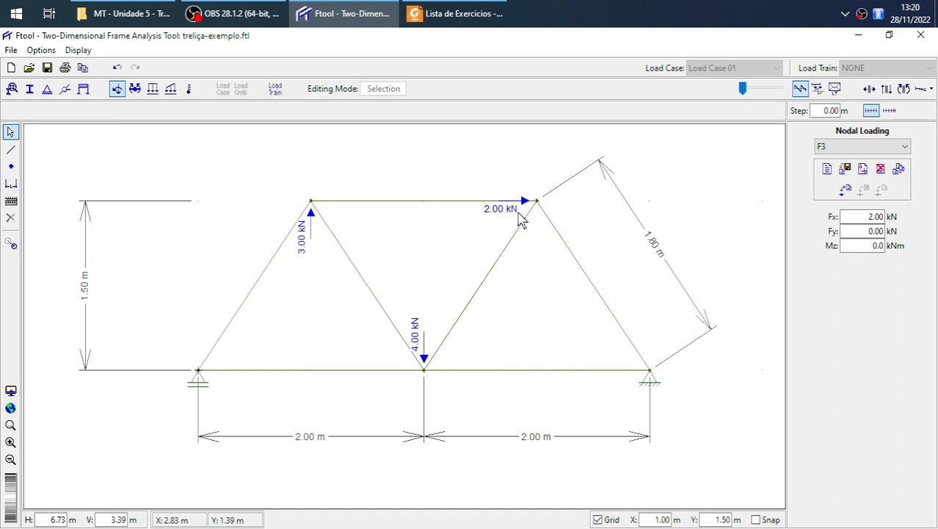
Compare the loaded truss with the figure in the exercise PDF and try to display the axial force diagram
{"action": "left_click", "coordinate": [439, 14]}
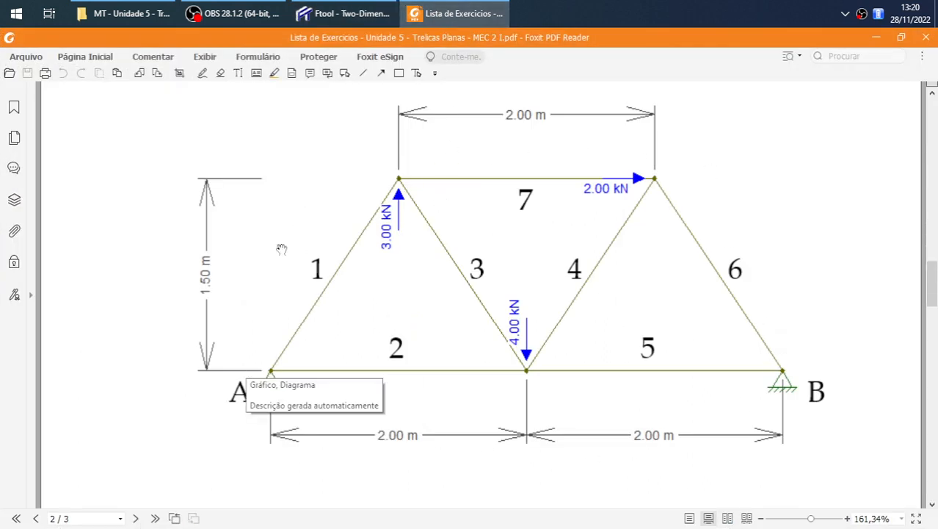
{"action": "left_click", "coordinate": [344, 13]}
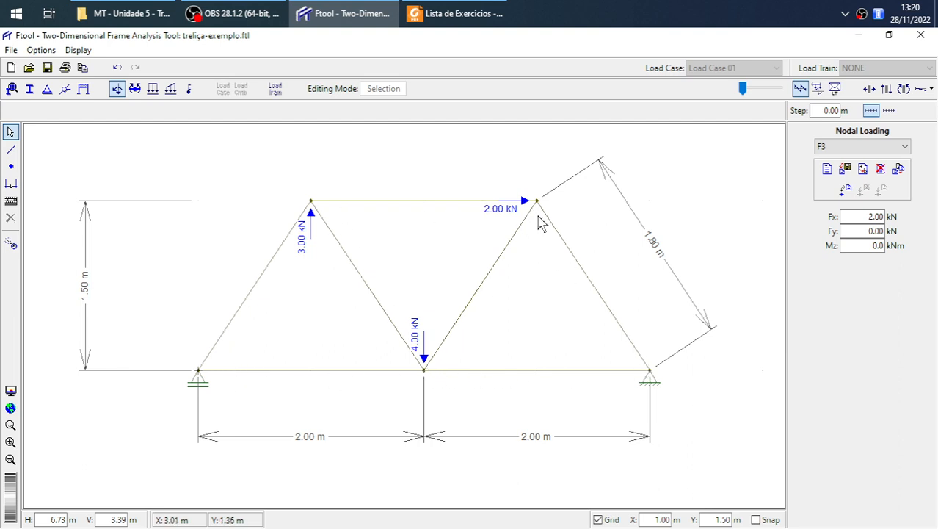
{"action": "left_click", "coordinate": [870, 91]}
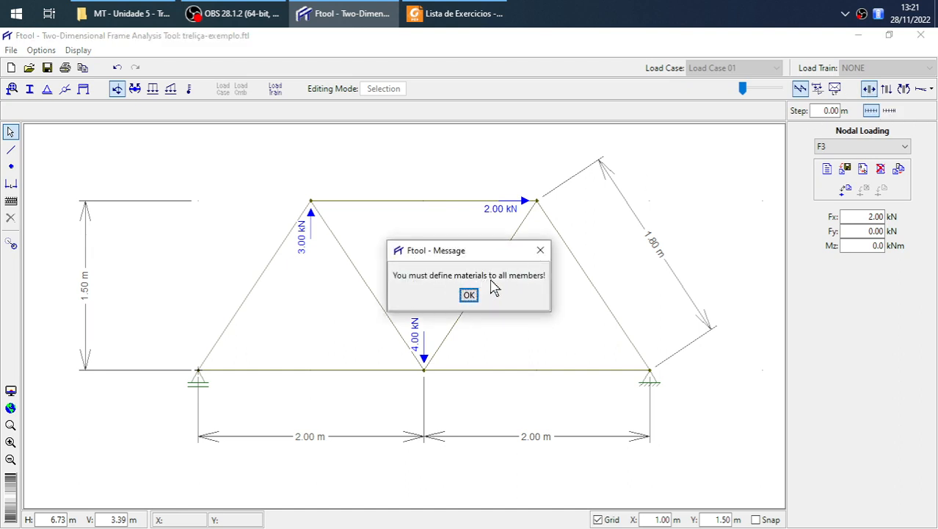
{"action": "left_click", "coordinate": [470, 296]}
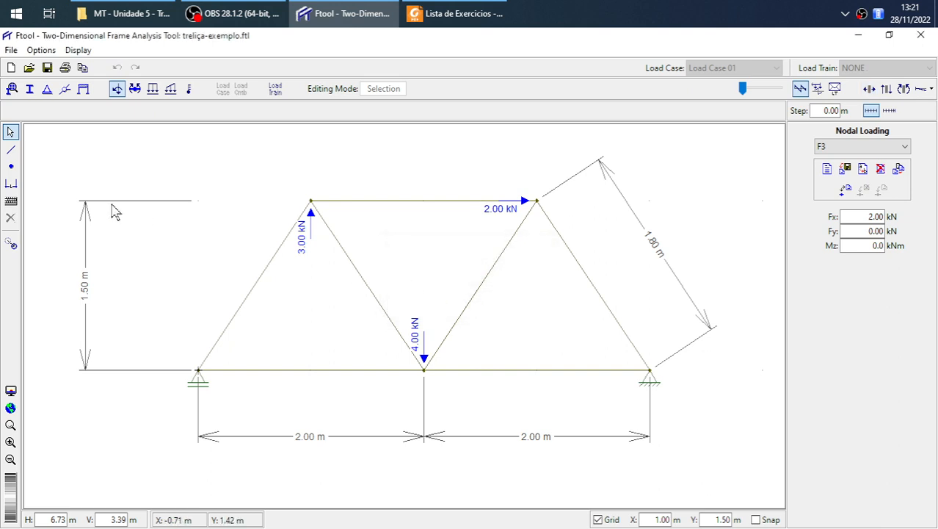
Create a Generic Isotropic material named "material", assign it to all members, and try the axial force diagram again
{"action": "left_click", "coordinate": [11, 89]}
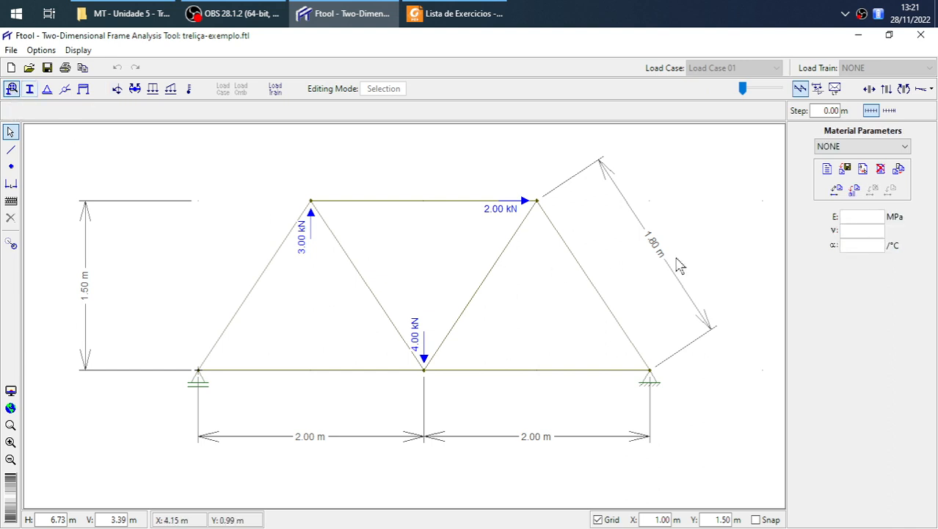
{"action": "left_click", "coordinate": [827, 170]}
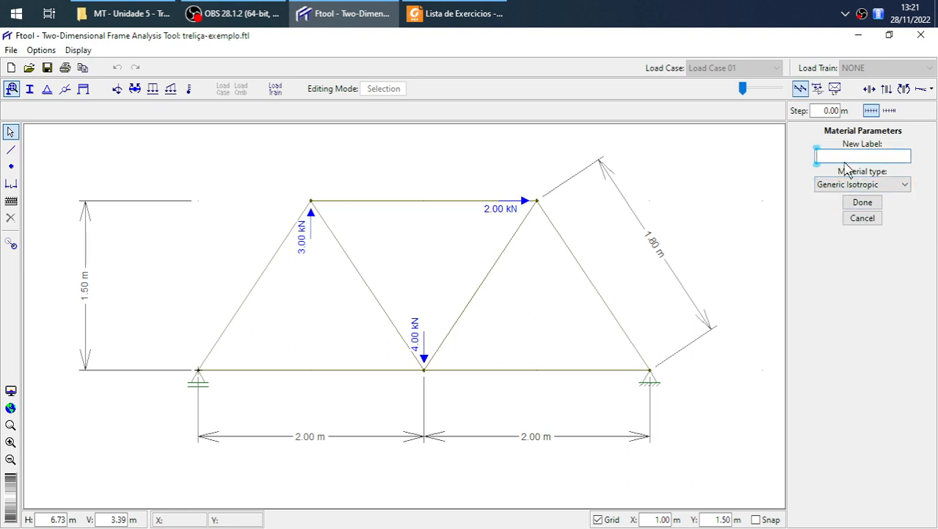
{"action": "type", "text": "material"}
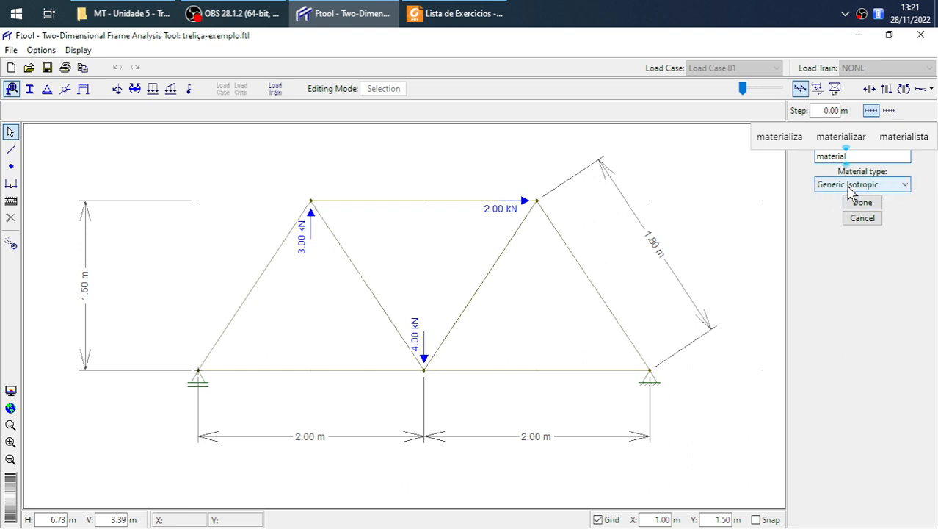
{"action": "left_click", "coordinate": [862, 203]}
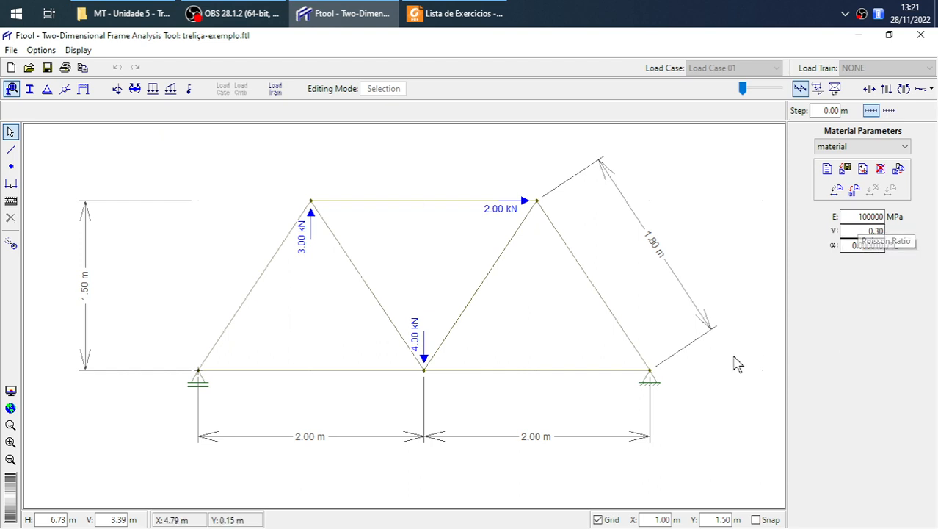
{"action": "left_click", "coordinate": [855, 191]}
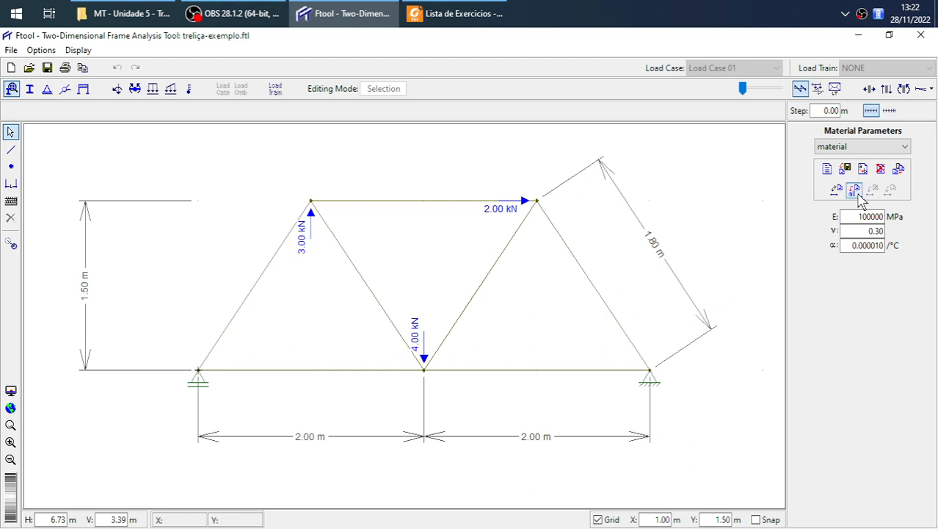
{"action": "left_click", "coordinate": [854, 193]}
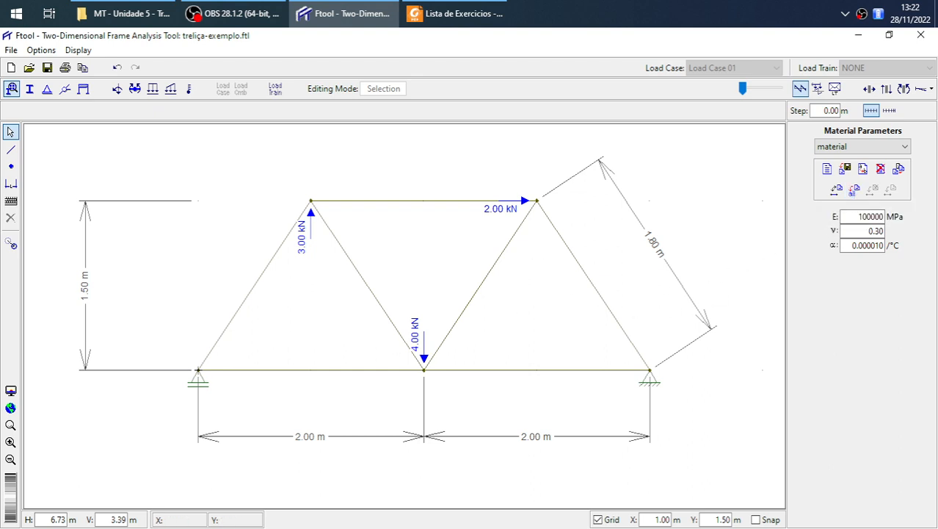
{"action": "left_click", "coordinate": [868, 88]}
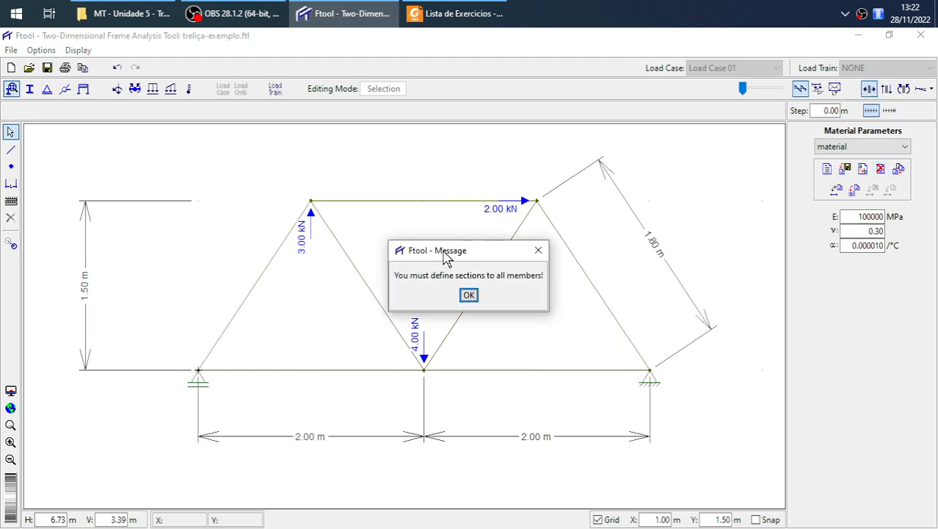
{"action": "left_click", "coordinate": [469, 297]}
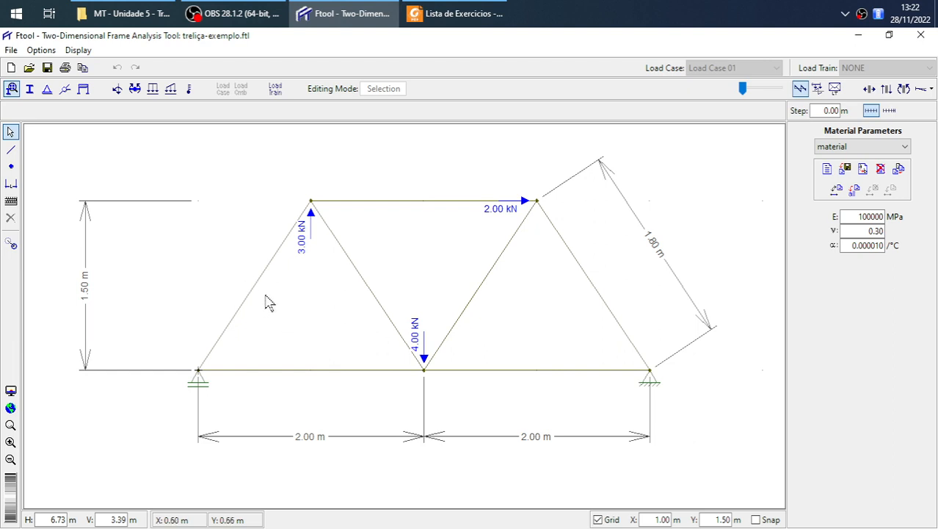
Create a Circle section named "secao" with a diameter of 1 mm and assign it to all members
{"action": "left_click", "coordinate": [31, 90]}
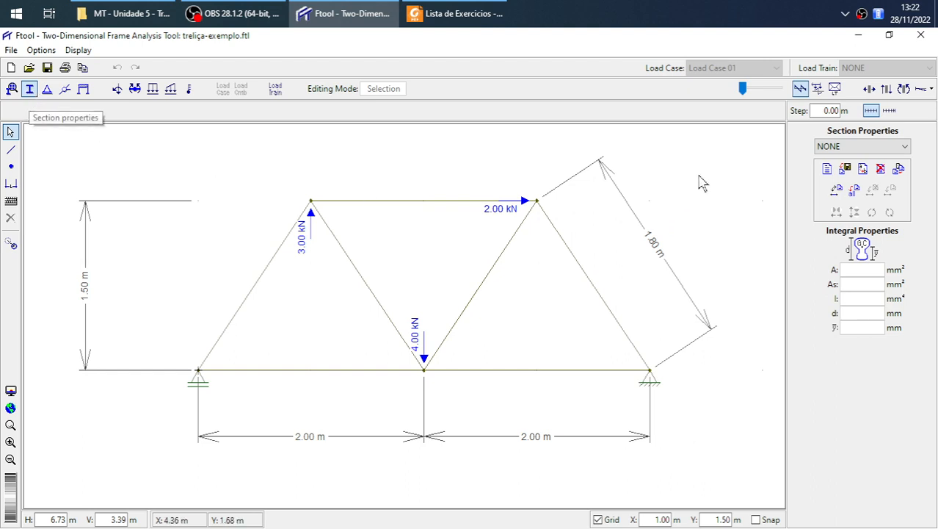
{"action": "left_click", "coordinate": [827, 169]}
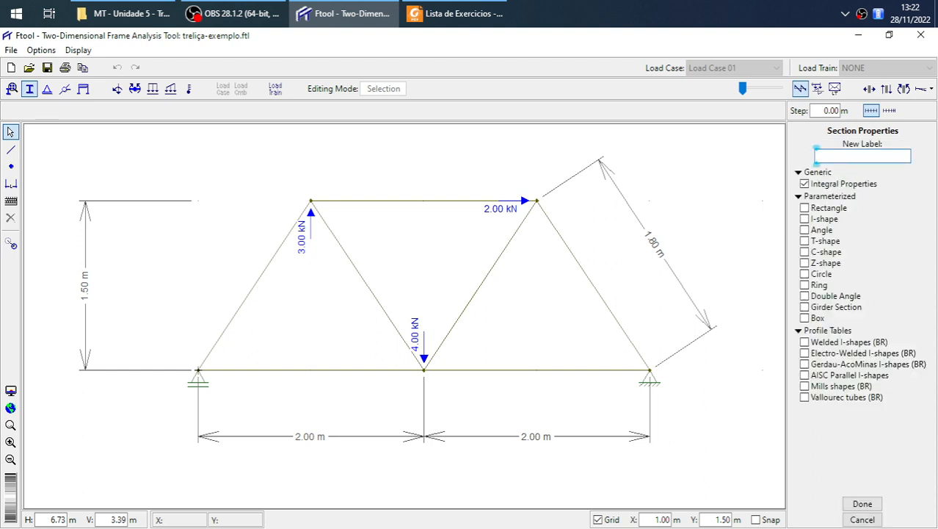
{"action": "type", "text": "secao"}
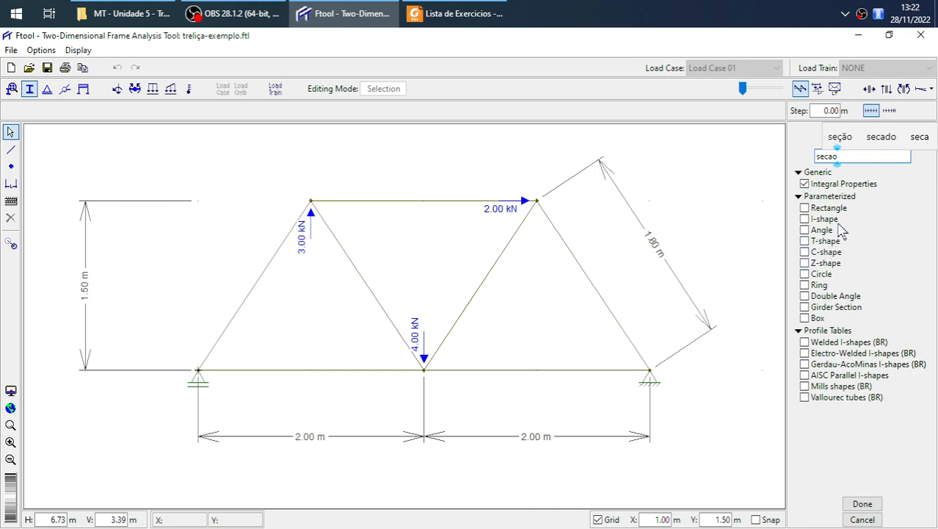
{"action": "left_click", "coordinate": [818, 277]}
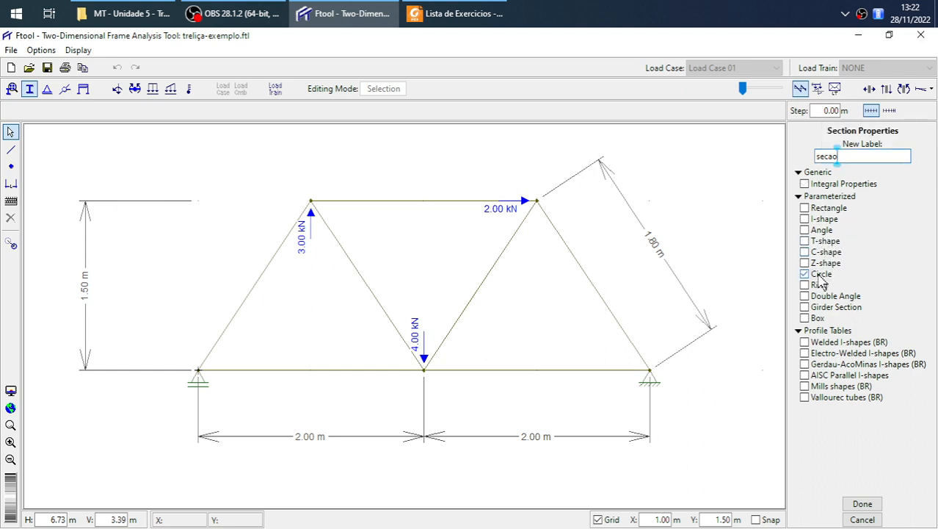
{"action": "left_click", "coordinate": [862, 504]}
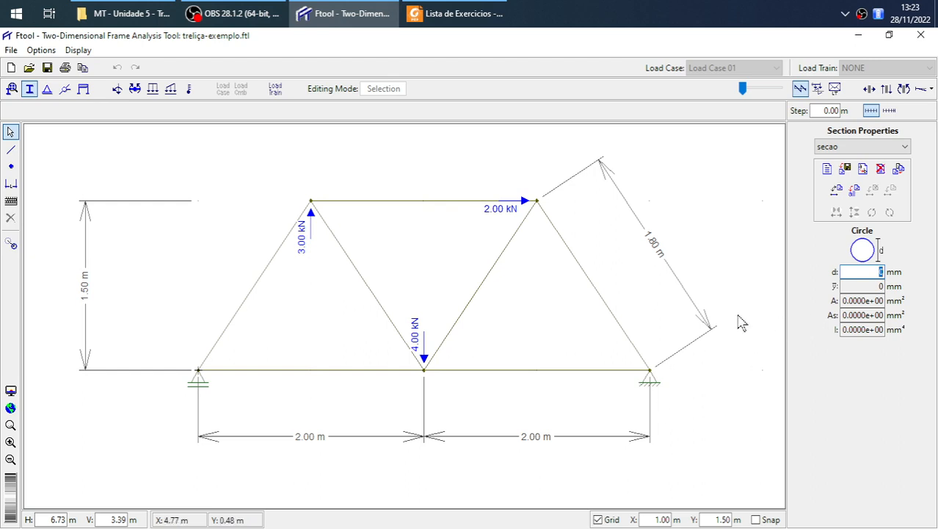
{"action": "type", "text": "1"}
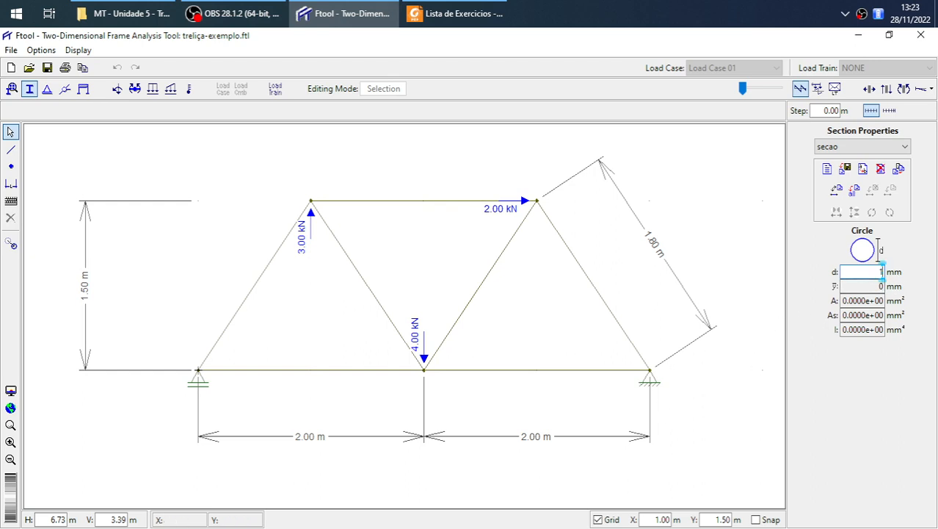
{"action": "left_click", "coordinate": [855, 195]}
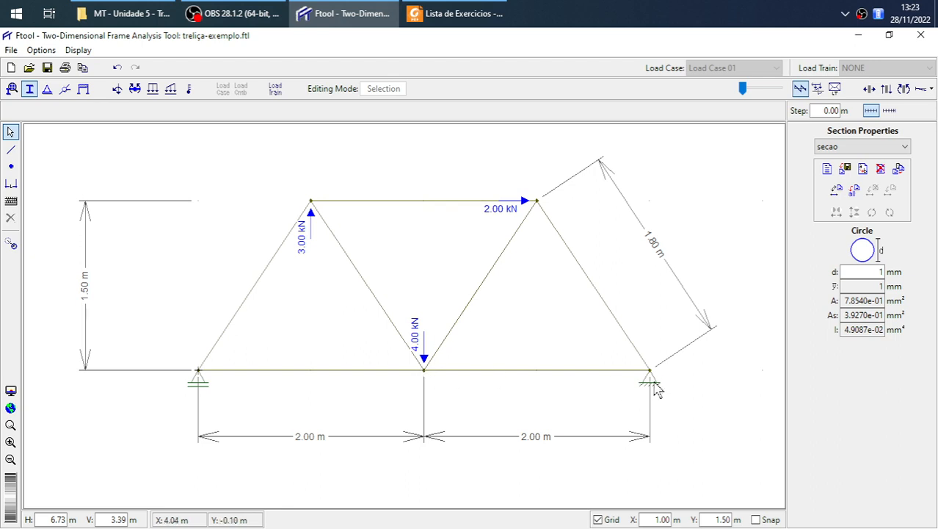
Display the axial force diagram of the truss
{"action": "left_click", "coordinate": [869, 89]}
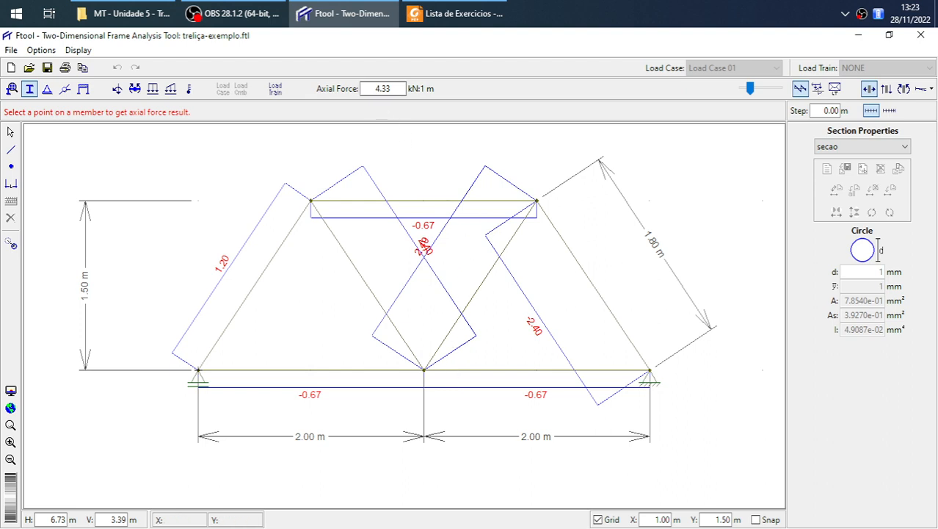
Query the axial force at several points along the inclined member rising from the roller support
{"action": "left_click", "coordinate": [376, 88]}
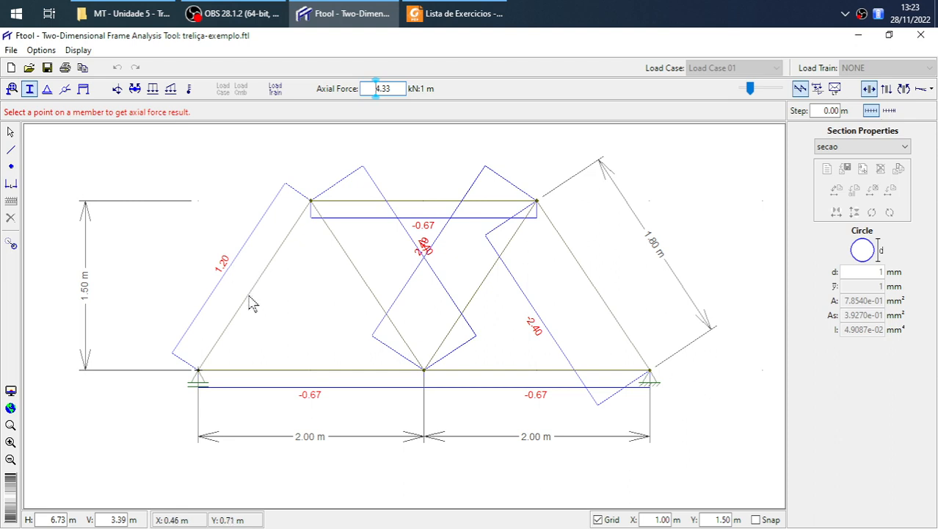
{"action": "left_click", "coordinate": [200, 372]}
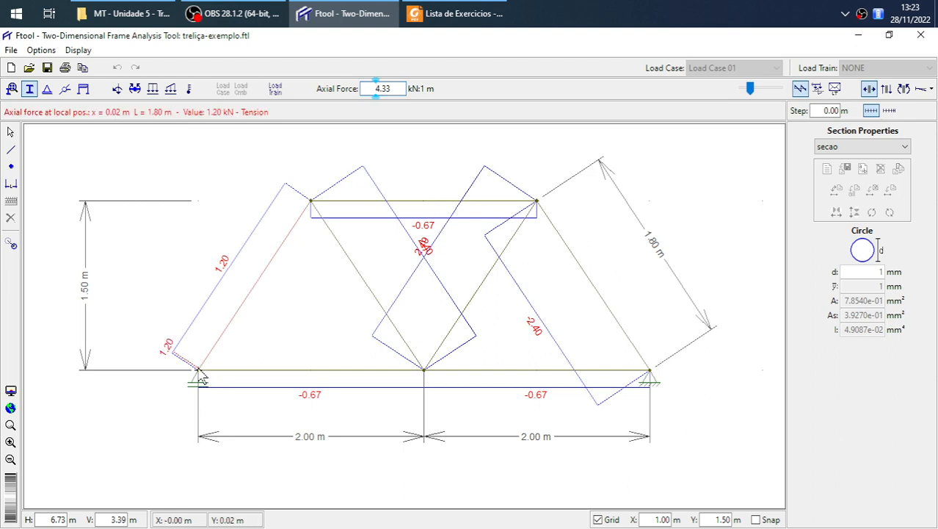
{"action": "left_click", "coordinate": [236, 313]}
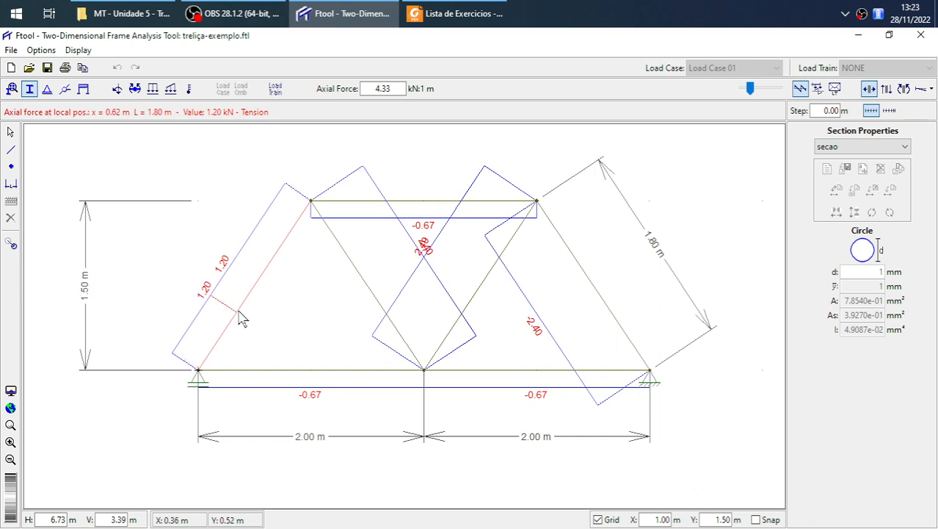
{"action": "left_click", "coordinate": [259, 292]}
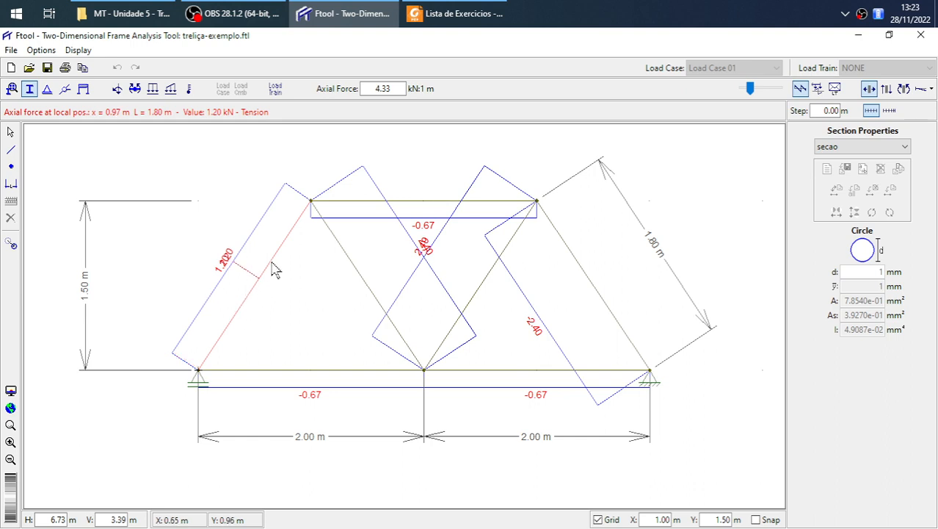
{"action": "left_click", "coordinate": [278, 264]}
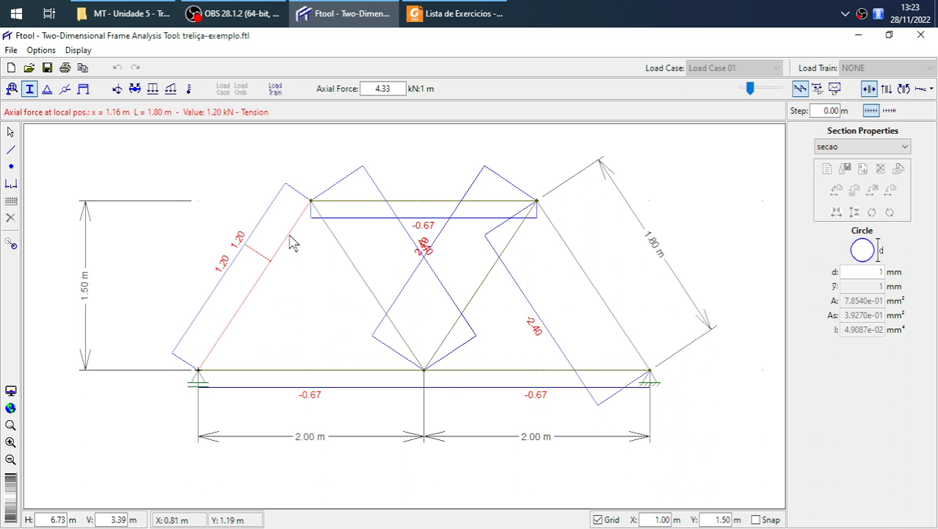
{"action": "left_click", "coordinate": [291, 235]}
{"action": "left_click", "coordinate": [265, 271]}
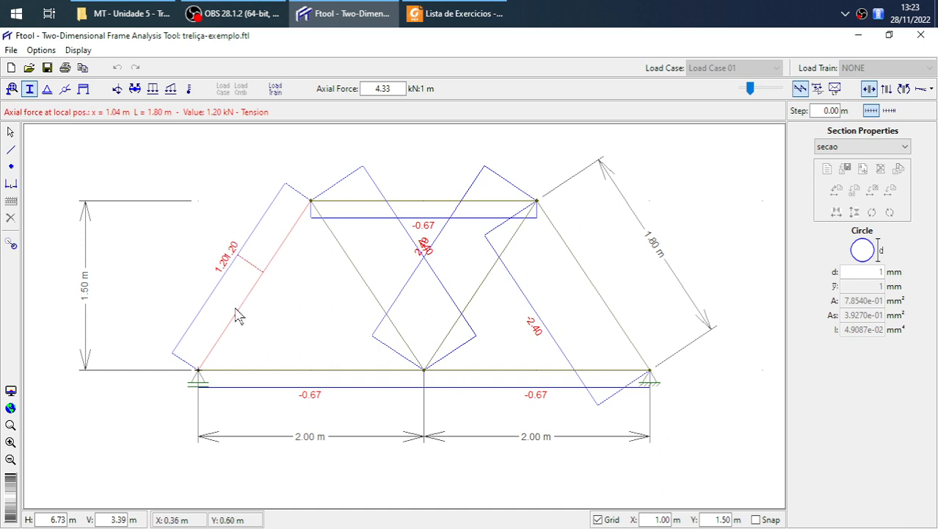
{"action": "left_click", "coordinate": [228, 327]}
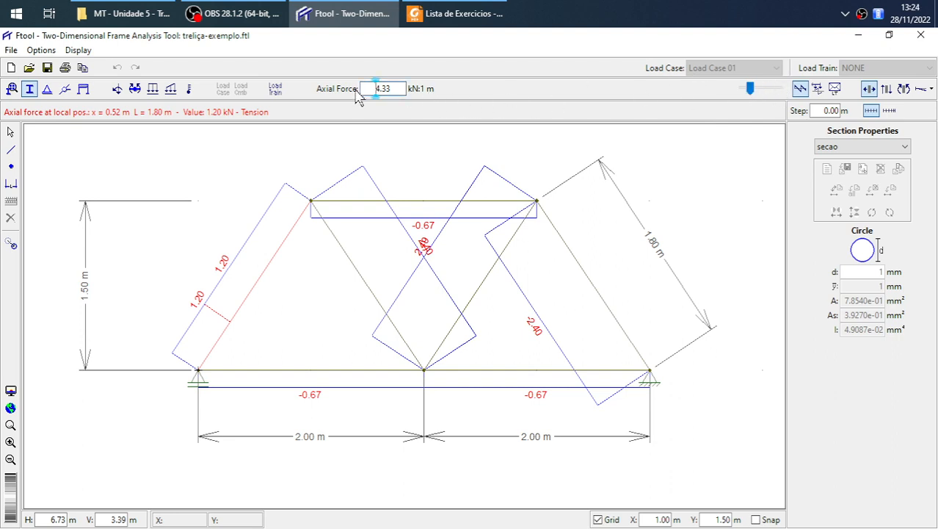
Set the axial force diagram scale to 994.33 kN:1 m and reduce it further until the diagrams collapse onto the members
{"action": "type", "text": "99"}
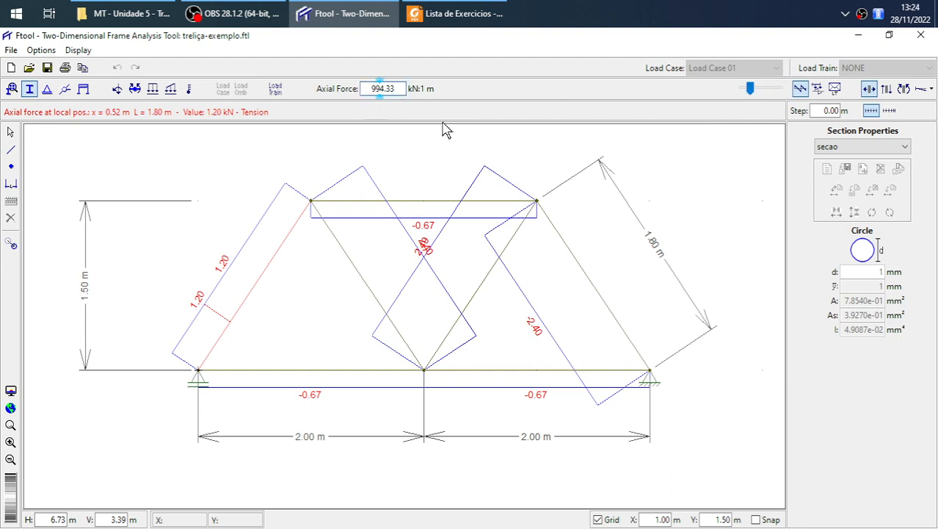
{"action": "key", "text": "Return"}
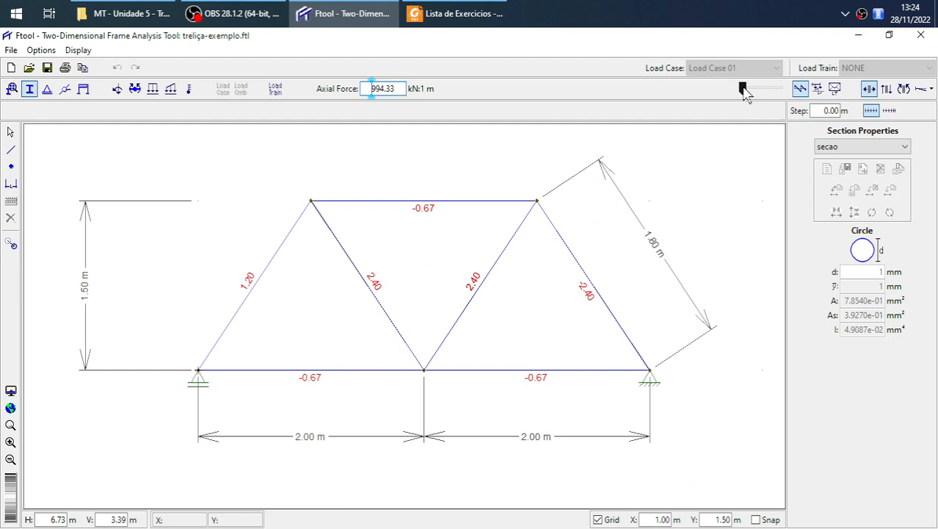
{"action": "mouse_move", "coordinate": [745, 95]}
{"action": "left_mouse_down"}
{"action": "mouse_move", "coordinate": [769, 94]}
{"action": "mouse_move", "coordinate": [741, 100]}
{"action": "left_mouse_up"}
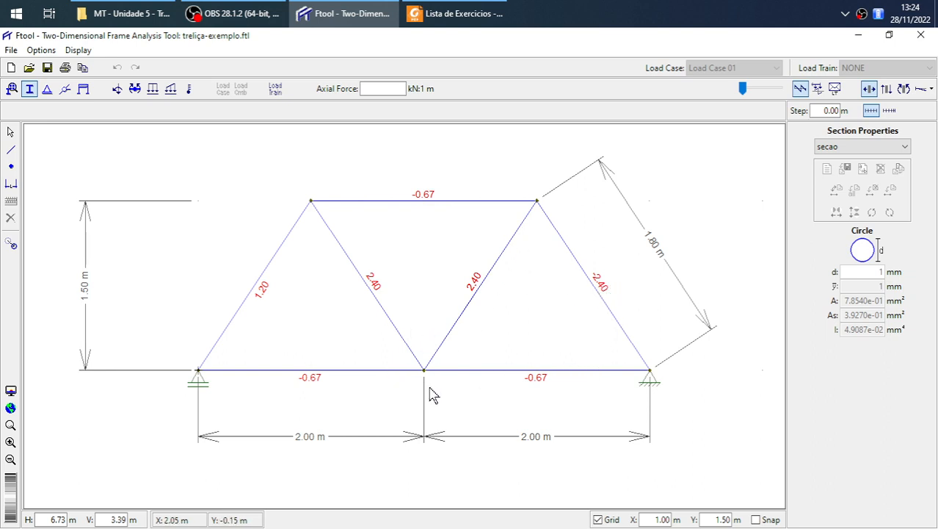
{"action": "scroll", "coordinate": [420, 392], "scroll_direction": "up", "scroll_amount": 1}
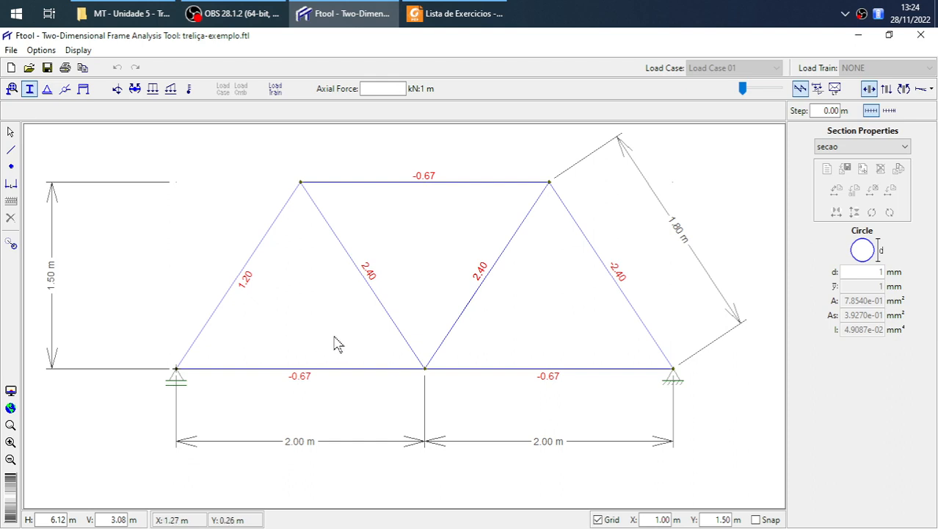
Compare the axial force diagram in Ftool with the numbered, loaded truss figure in the exercise PDF
{"action": "left_click", "coordinate": [457, 17]}
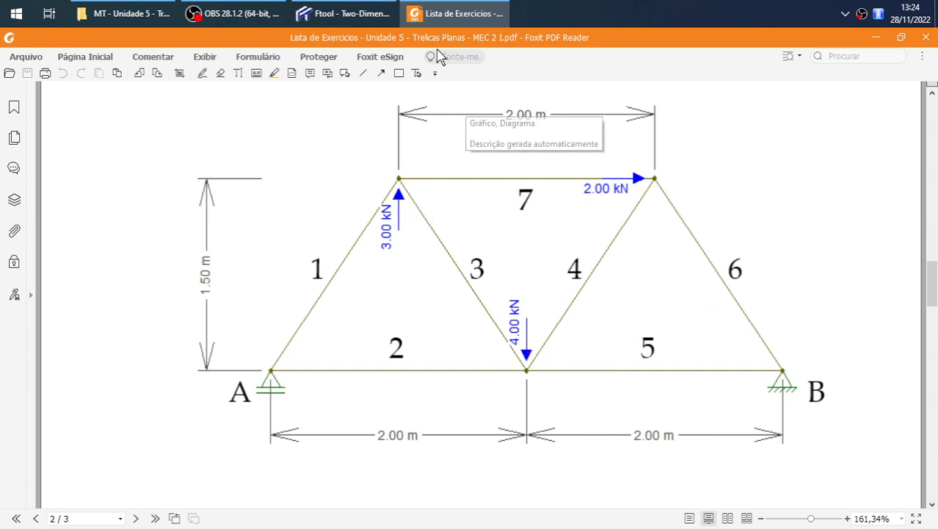
{"action": "left_click", "coordinate": [430, 15]}
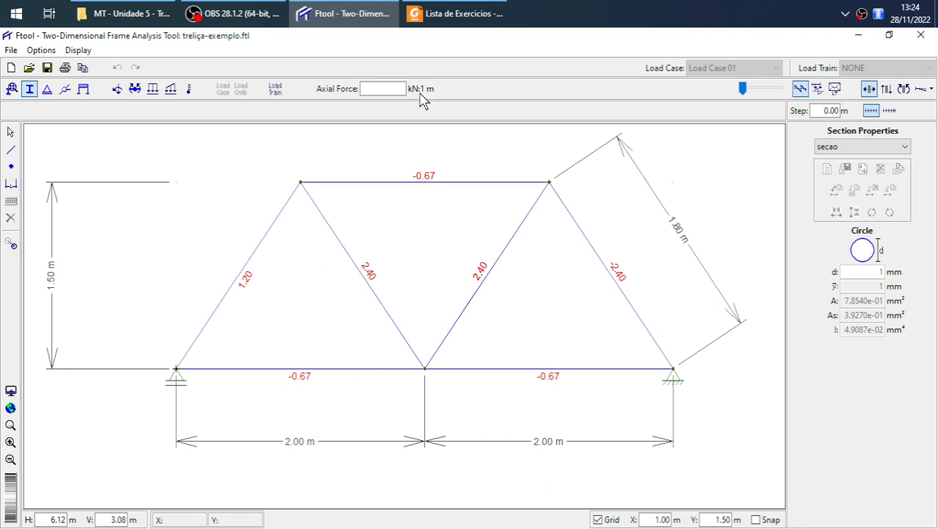
{"action": "left_click", "coordinate": [449, 15]}
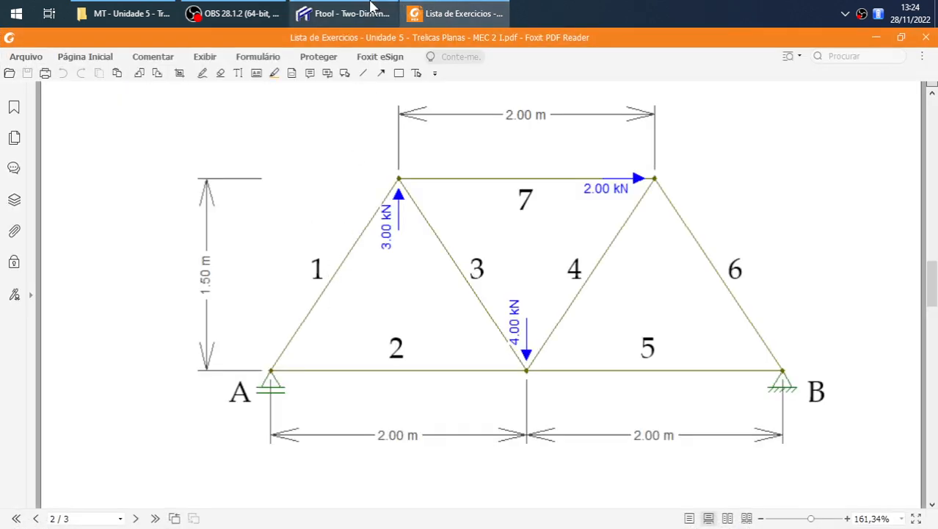
{"action": "left_click", "coordinate": [346, 14]}
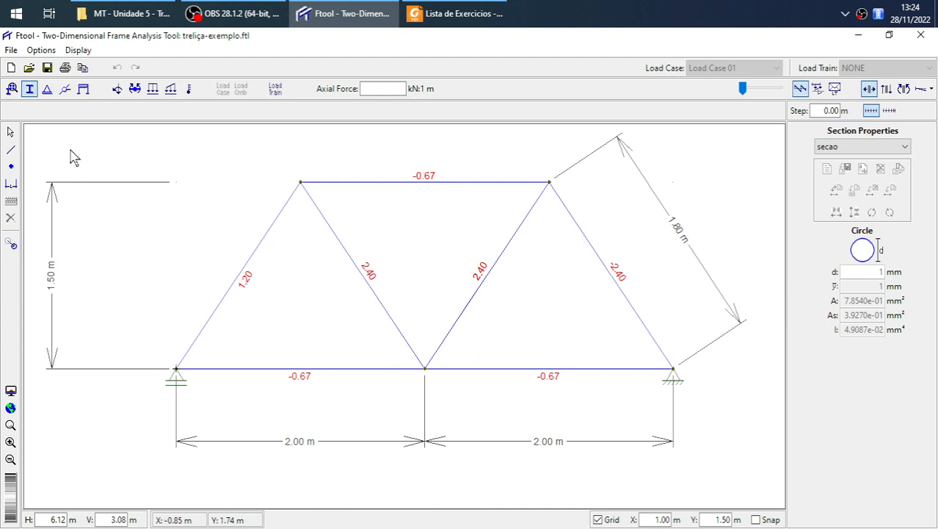
Show the nodal loading properties and collapse the axial force diagrams onto the members again
{"action": "left_click", "coordinate": [117, 89]}
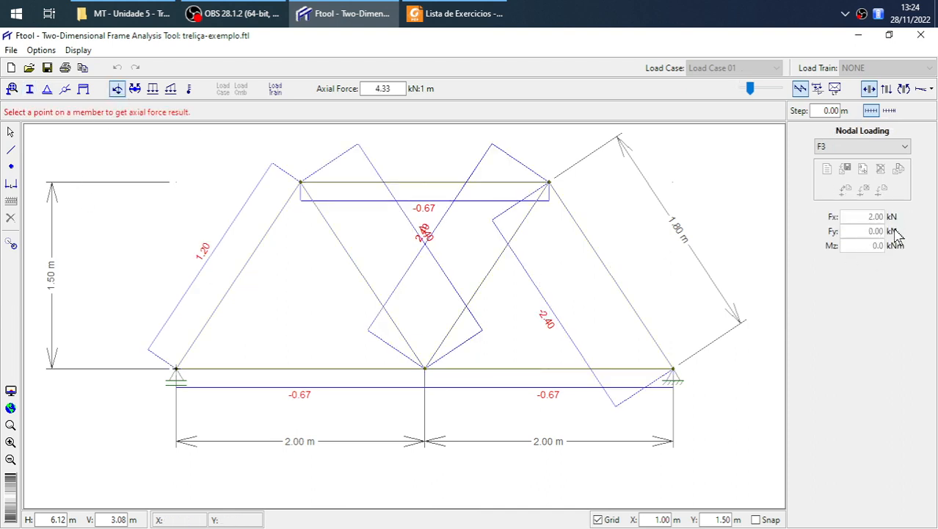
{"action": "left_click_drag", "start_coordinate": [749, 88], "coordinate": [734, 92]}
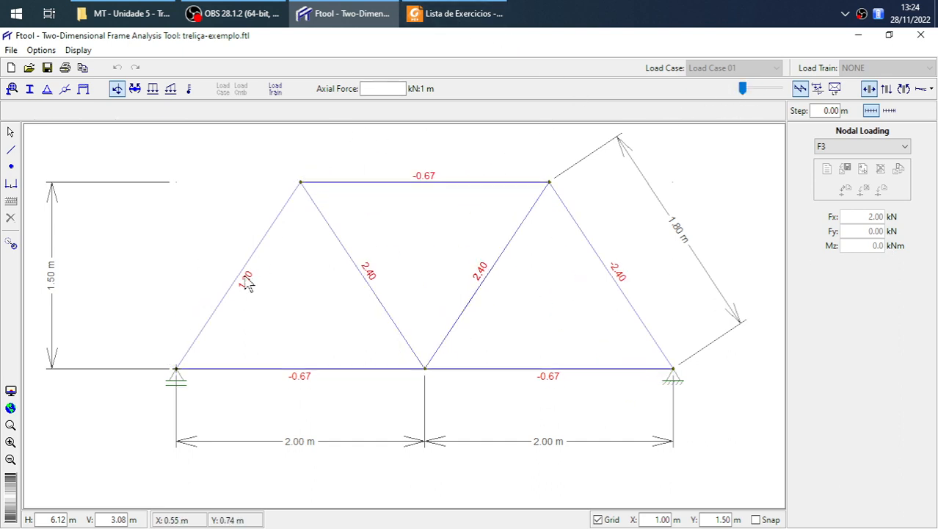
Check the member axial forces against the truss figure and the answer diagram on page 3 of the exercise PDF
{"action": "left_click", "coordinate": [449, 14]}
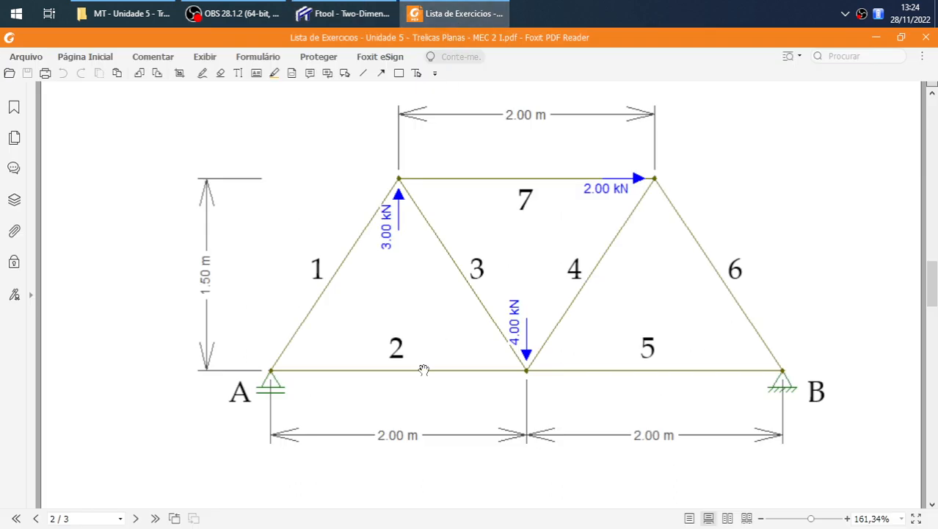
{"action": "key", "text": "alt+Tab"}
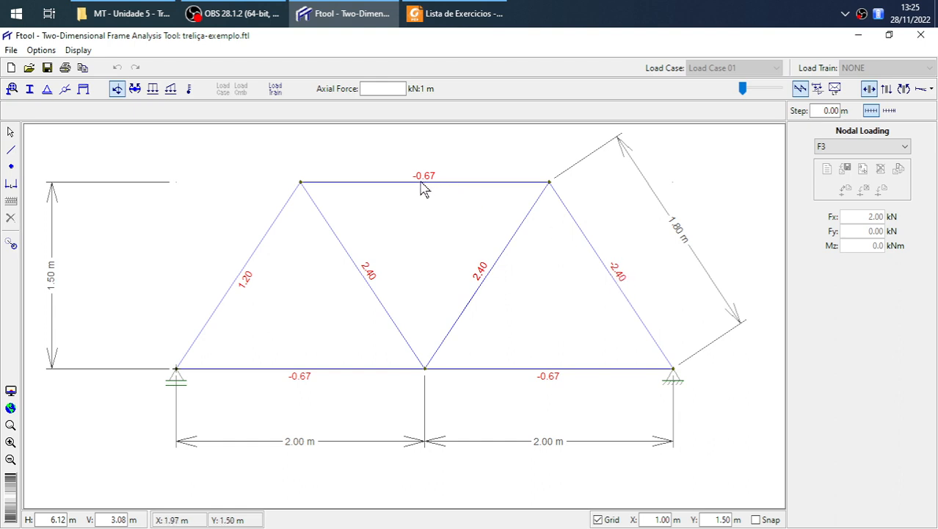
{"action": "left_click", "coordinate": [458, 13]}
{"action": "scroll", "coordinate": [500, 293], "scroll_direction": "down", "scroll_amount": 5}
{"action": "scroll", "coordinate": [504, 299], "scroll_direction": "down", "scroll_amount": 8}
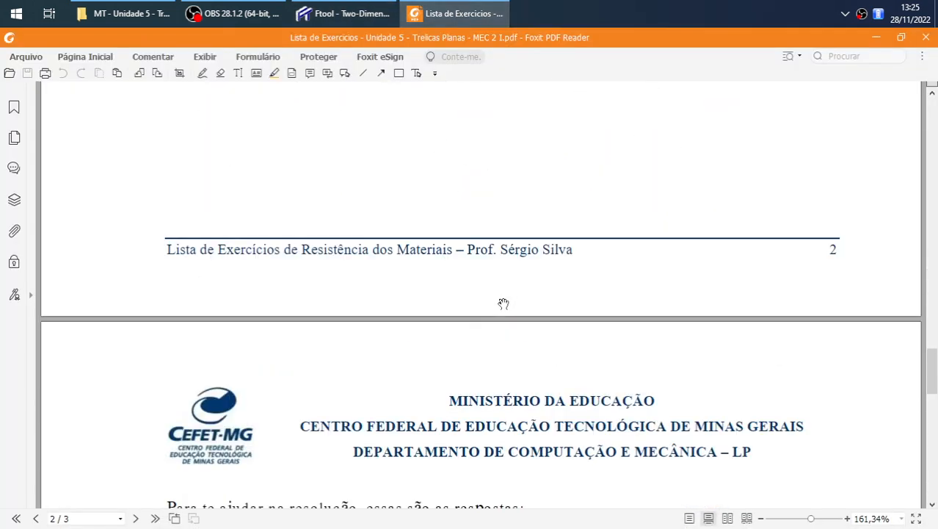
{"action": "scroll", "coordinate": [501, 300], "scroll_direction": "down", "scroll_amount": 2}
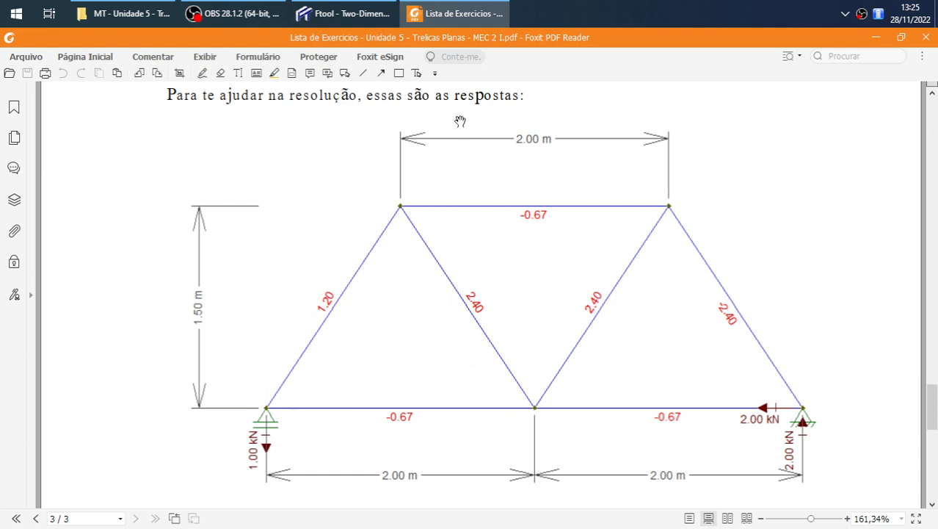
{"action": "left_click", "coordinate": [355, 13]}
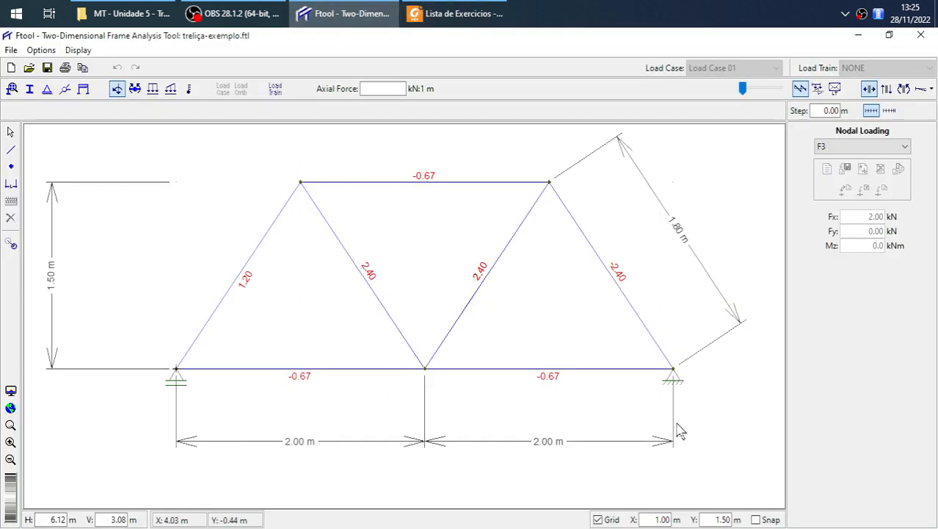
Display the support reactions with their values on the truss
{"action": "left_click", "coordinate": [79, 51]}
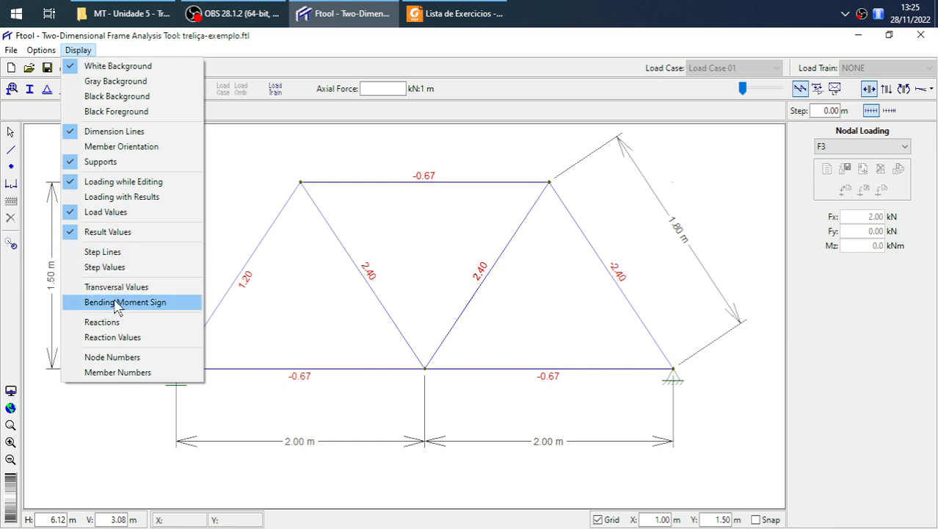
{"action": "left_click", "coordinate": [118, 339]}
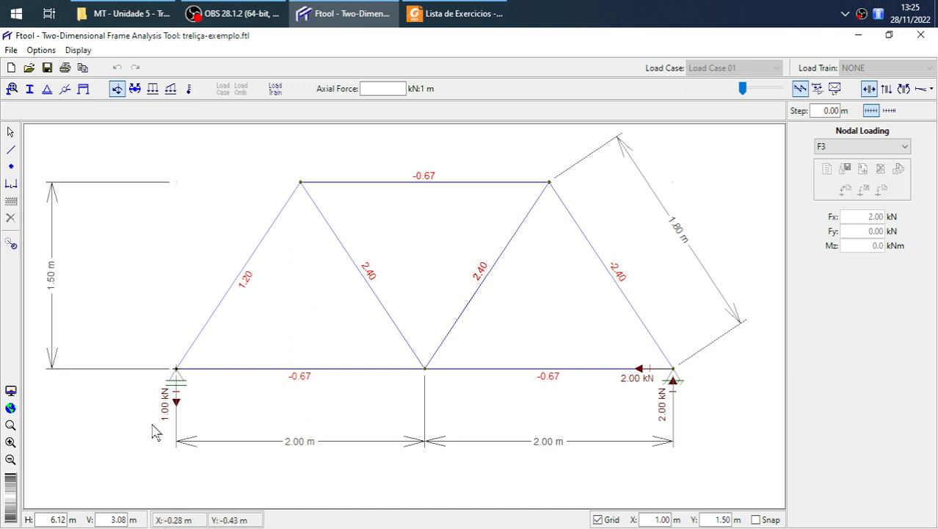
Compare the support reactions and axial forces in Ftool with the load figure and answer diagram in the PDF
{"action": "left_click", "coordinate": [487, 13]}
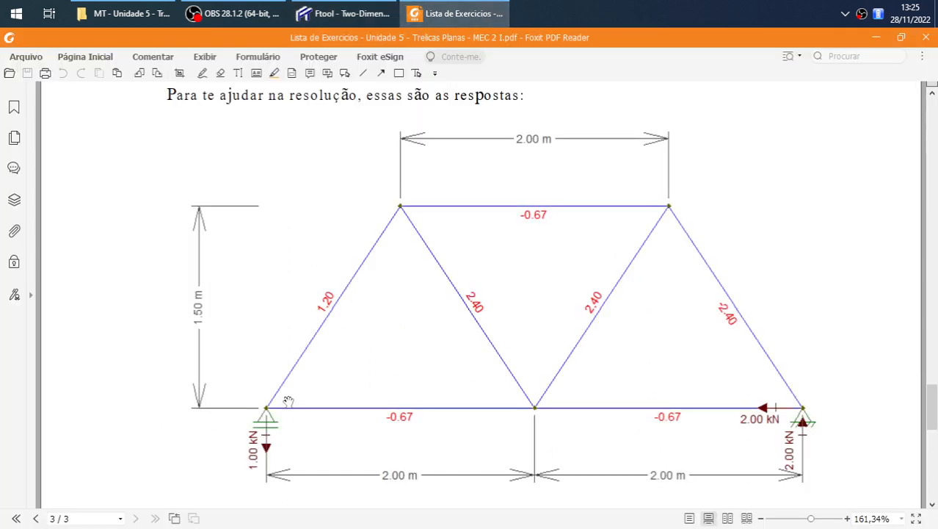
{"action": "scroll", "coordinate": [315, 362], "scroll_direction": "up", "scroll_amount": 8}
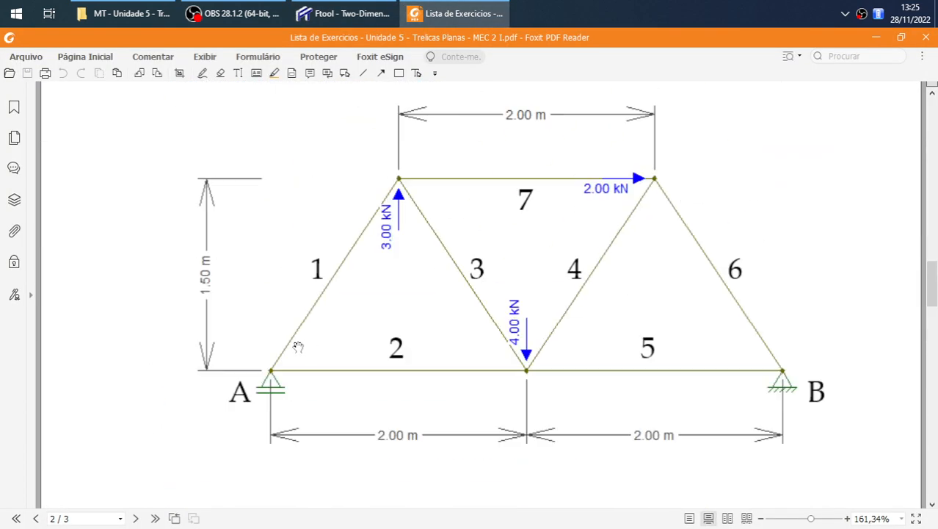
{"action": "left_click", "coordinate": [341, 13]}
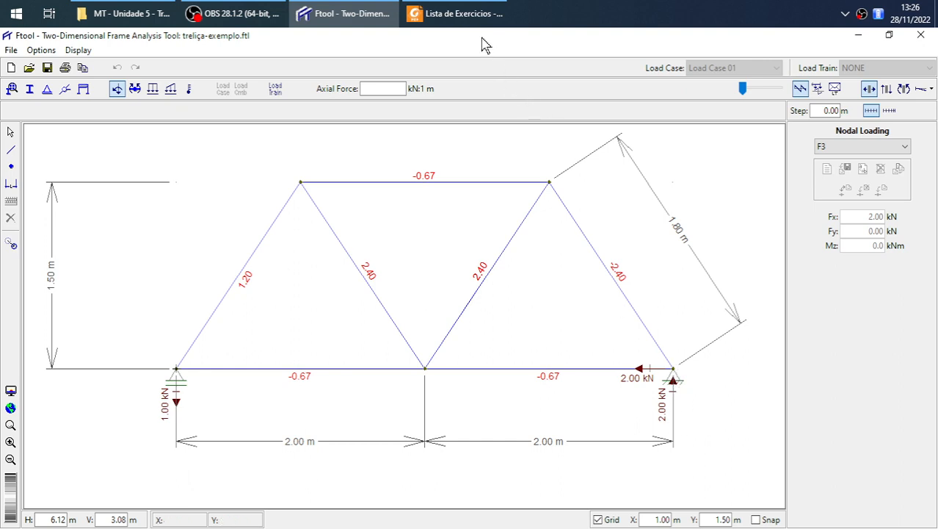
{"action": "left_click", "coordinate": [479, 15]}
{"action": "scroll", "coordinate": [656, 271], "scroll_direction": "down", "scroll_amount": 10}
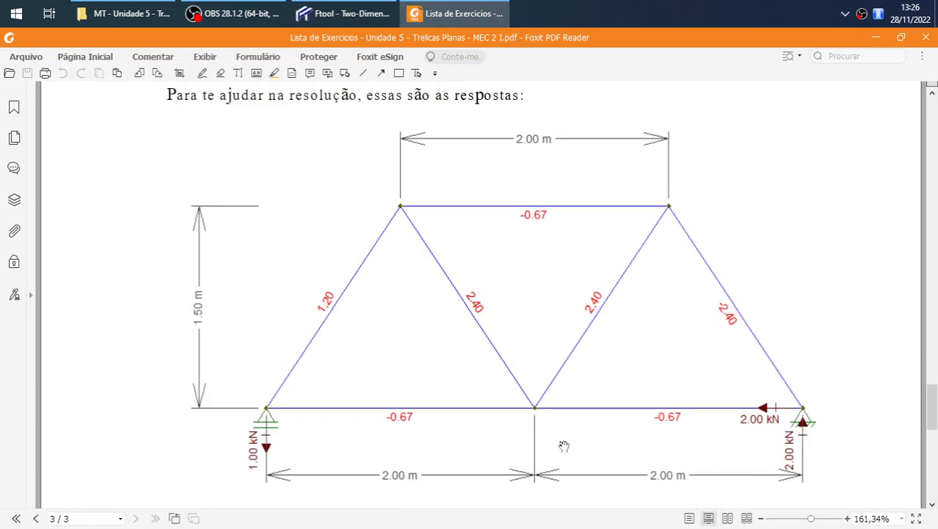
{"action": "left_click", "coordinate": [348, 13]}
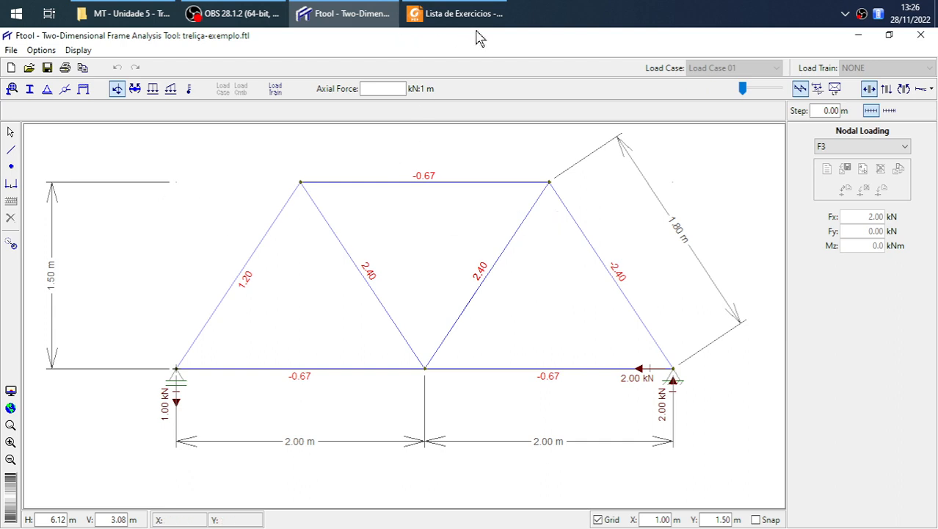
{"action": "right_click", "coordinate": [862, 13]}
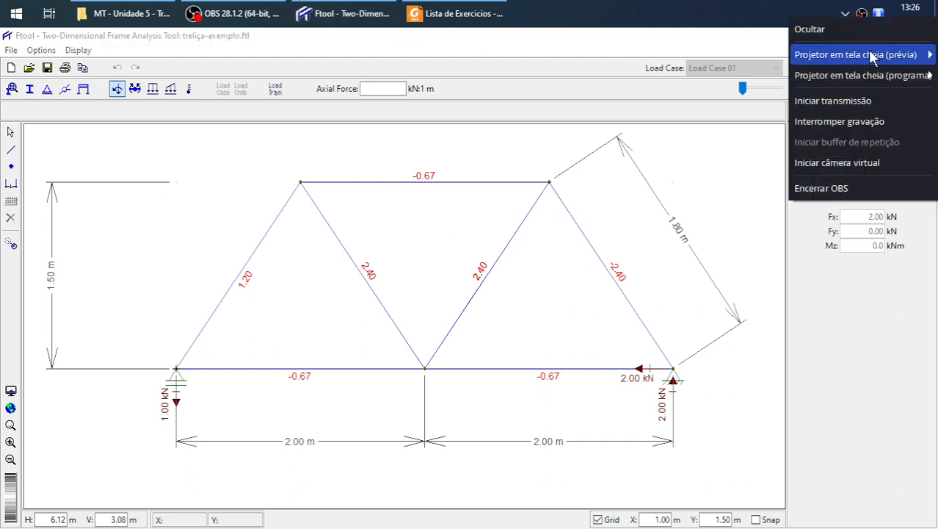